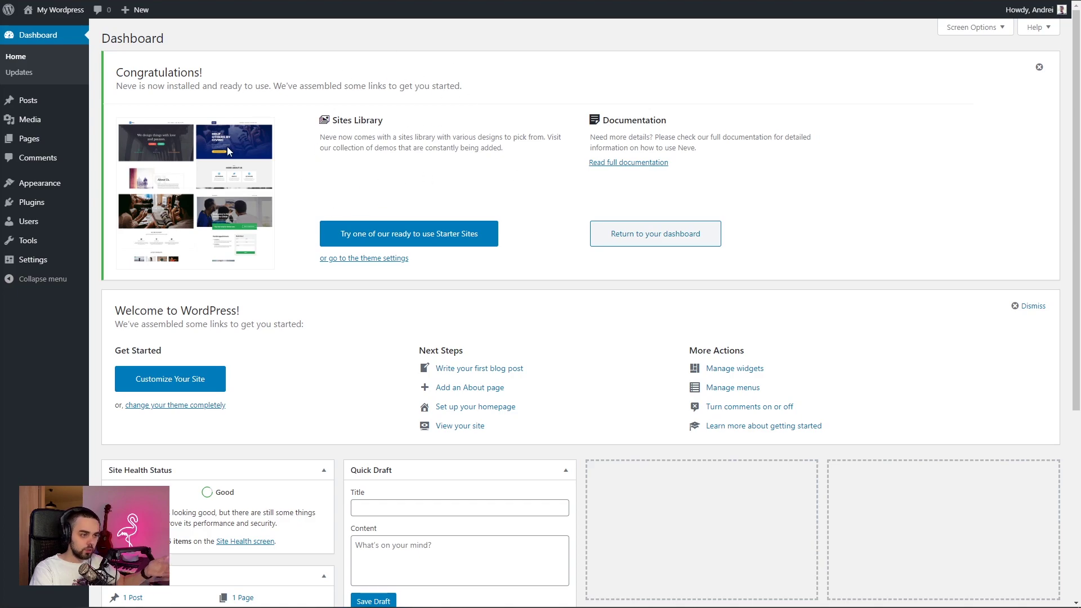
Find the Shop starter site by searching 'shop' and import it with its plugins and content
click(475, 238)
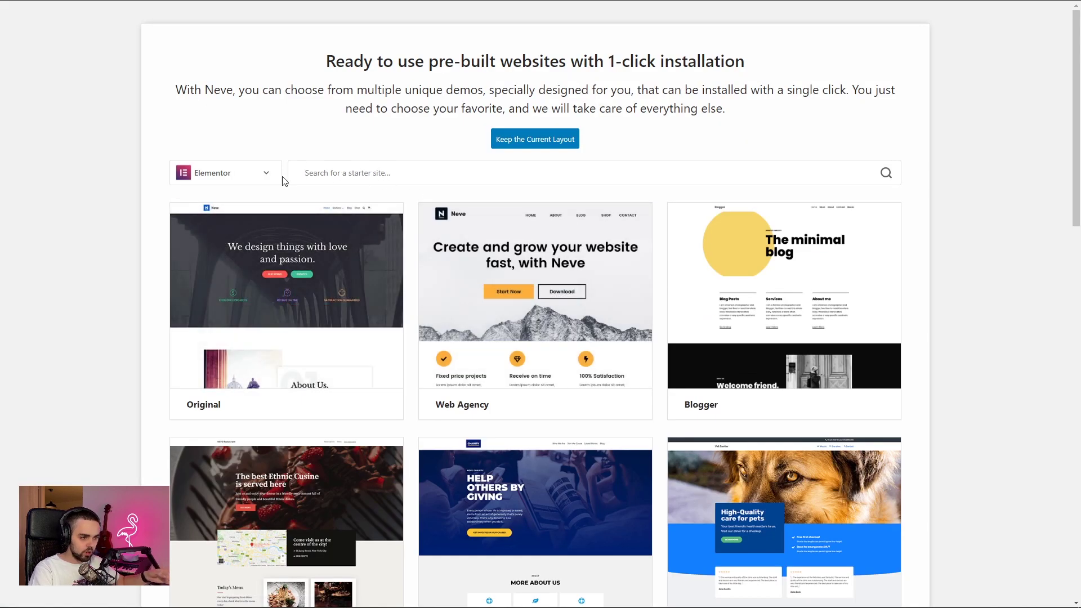
click(332, 174)
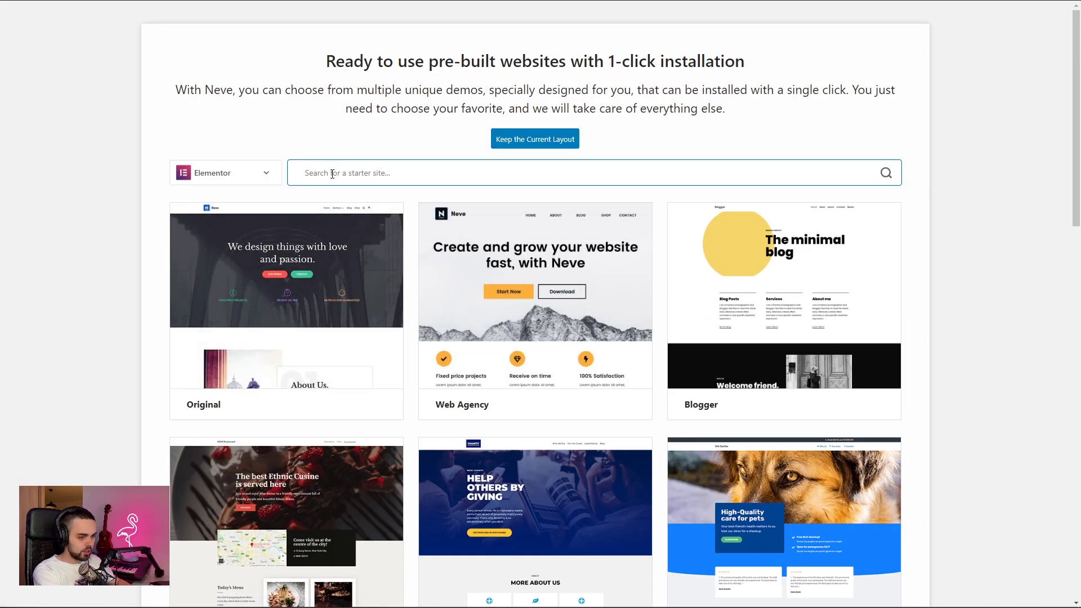
text(shop)
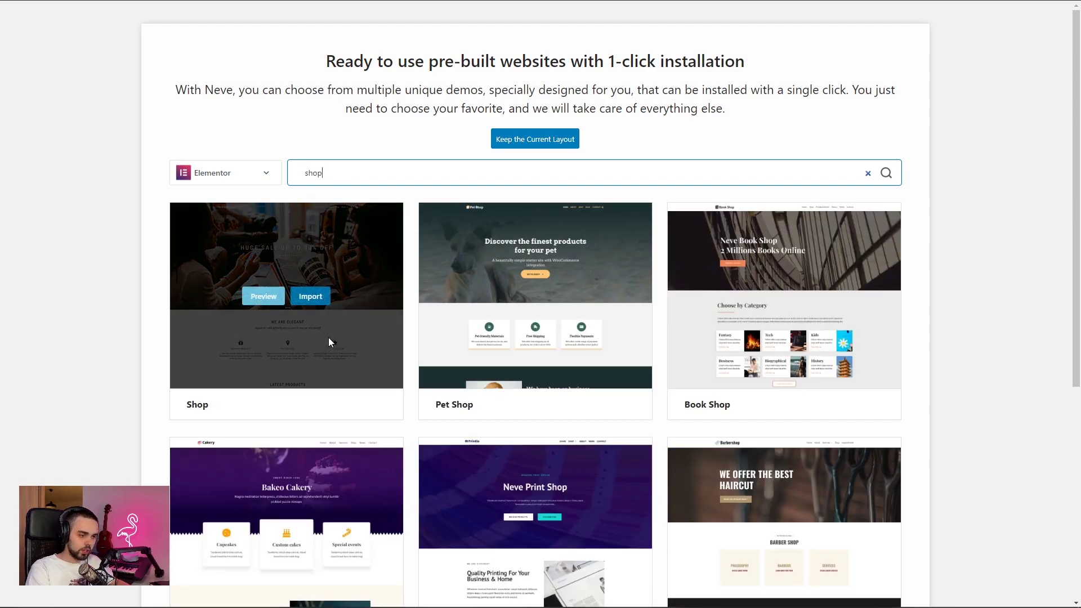
click(313, 296)
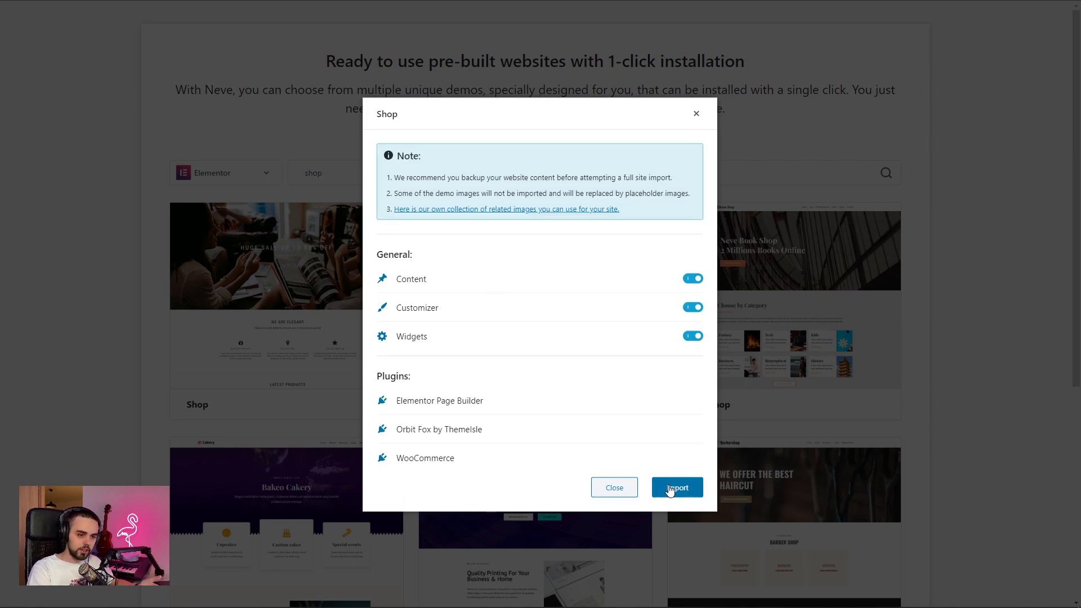
click(677, 488)
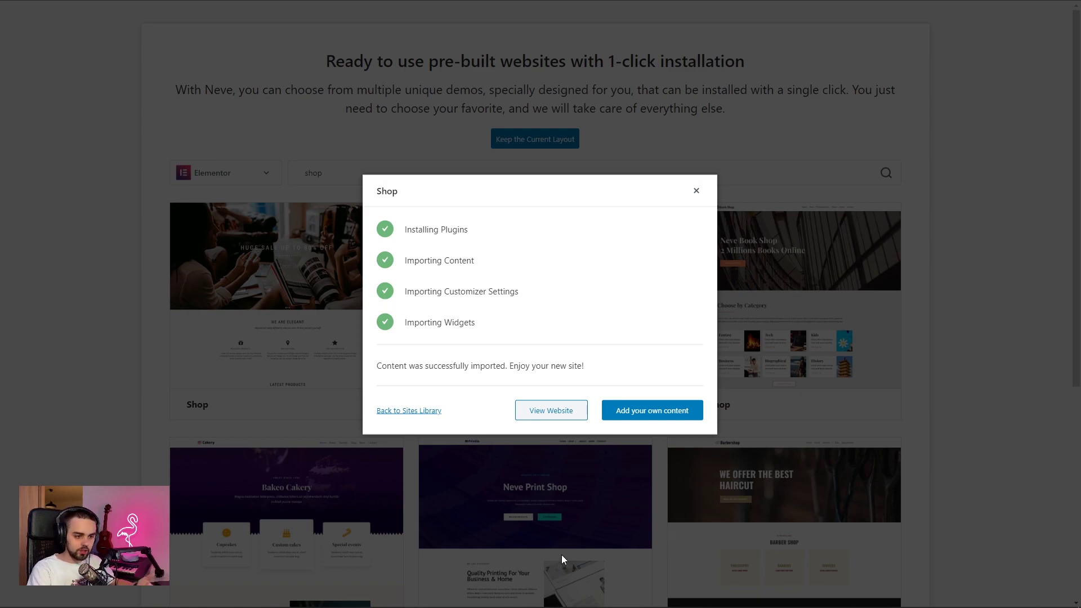
View the newly imported website and open its Shop product listing
click(558, 406)
scroll(441, 48, down, 10)
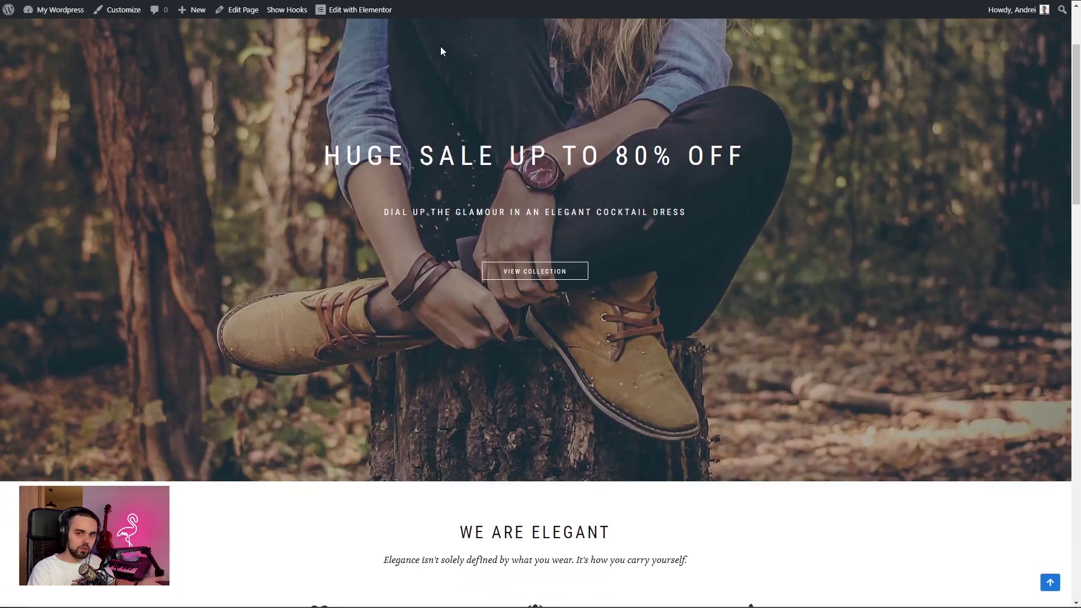
scroll(442, 51, down, 10)
scroll(441, 48, up, 10)
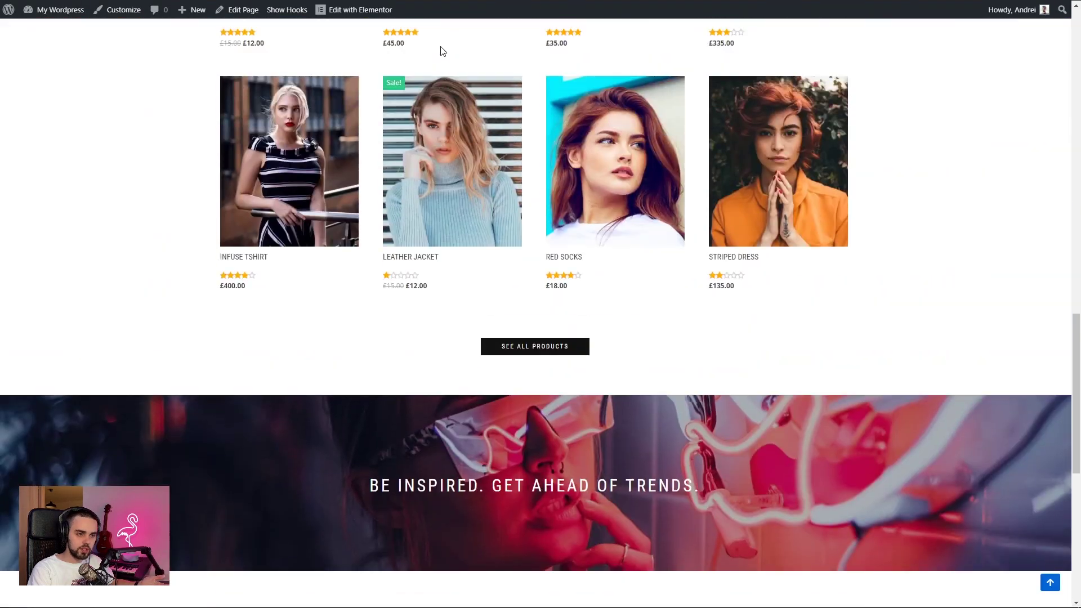
scroll(441, 49, up, 5)
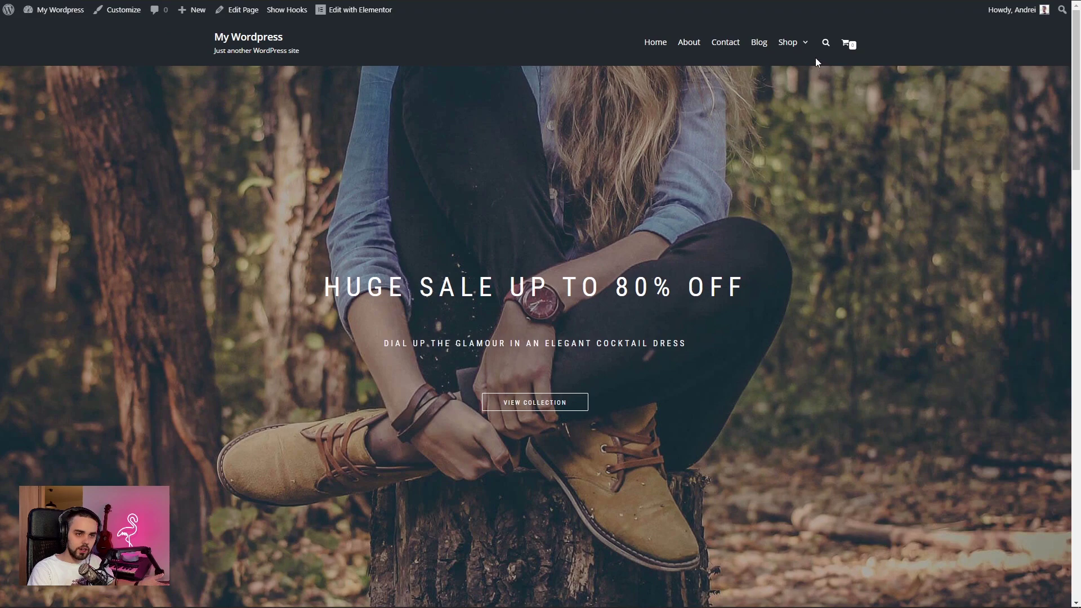
mouse_move(795, 54)
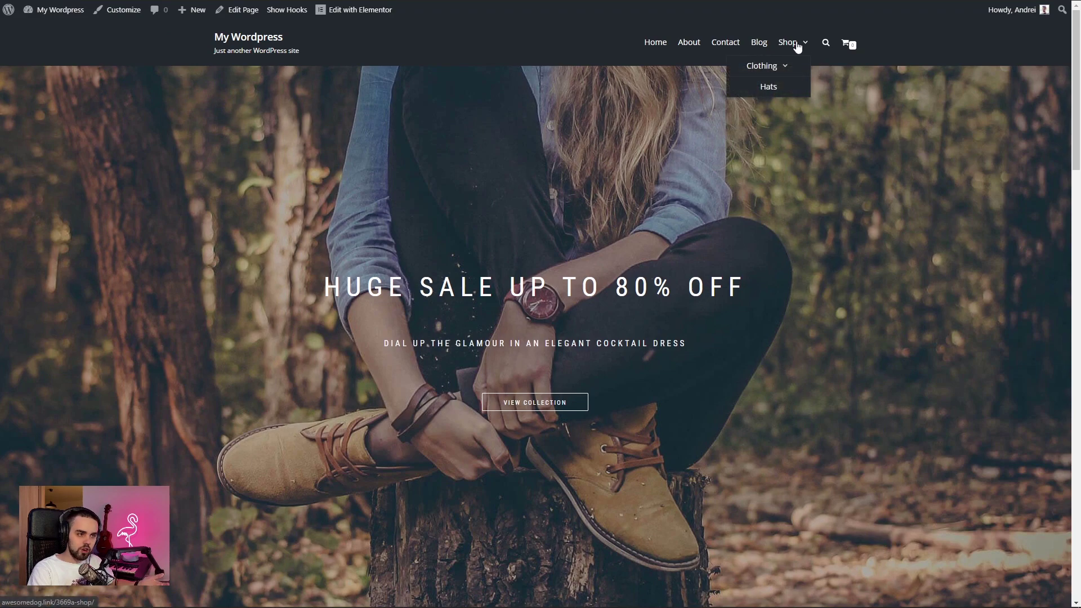
click(797, 47)
Add the £12.00 Black Dress to the cart and open the cart page
scroll(799, 152, down, 7)
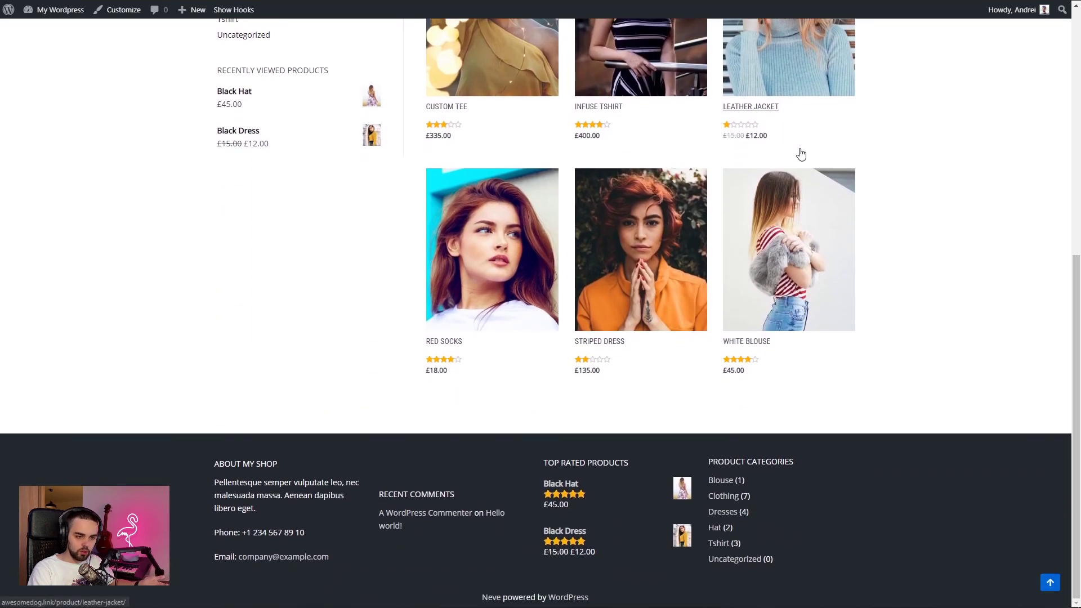
scroll(802, 153, up, 6)
click(549, 228)
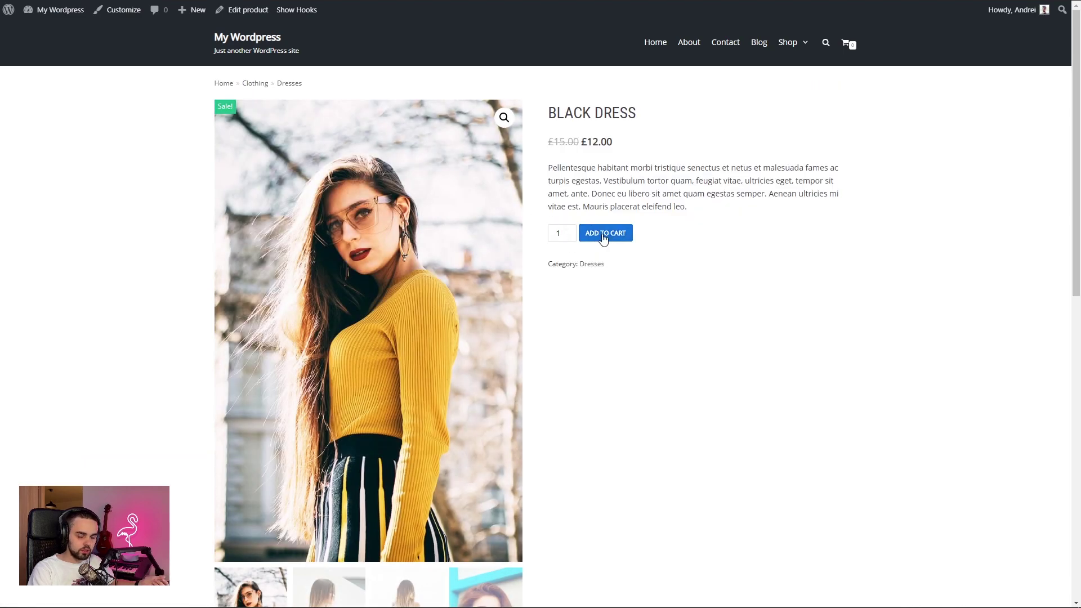
click(603, 237)
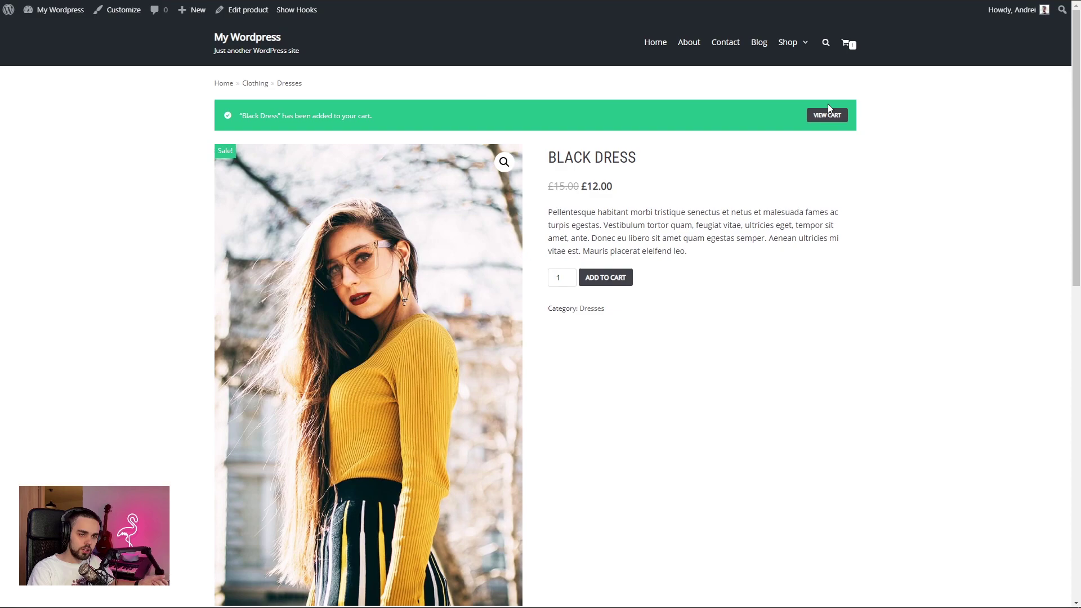
click(828, 116)
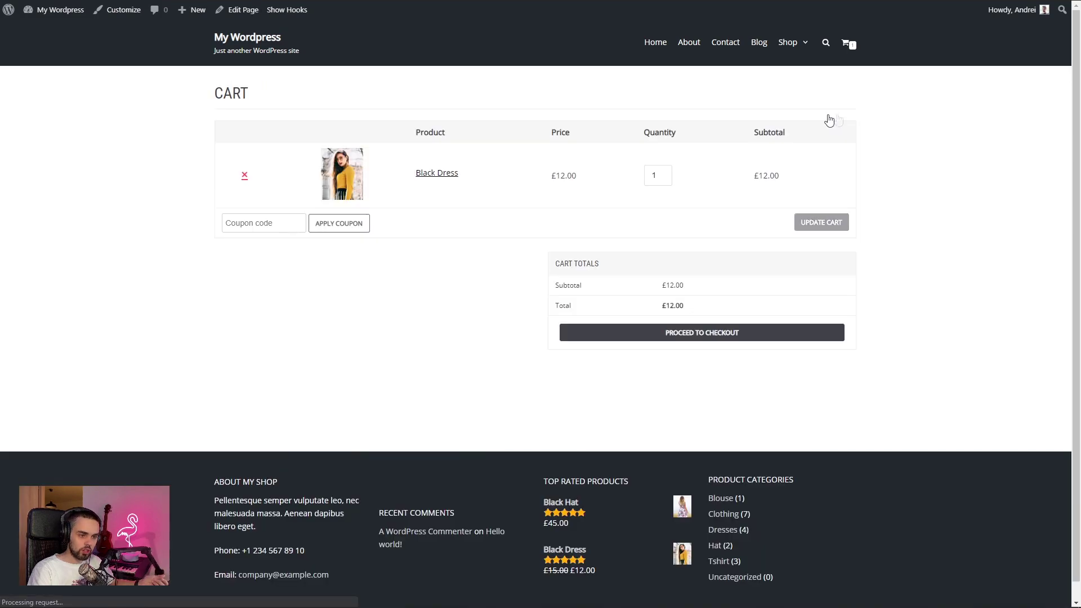
Proceed to checkout and look over the billing form and £12.00 order summary
click(758, 340)
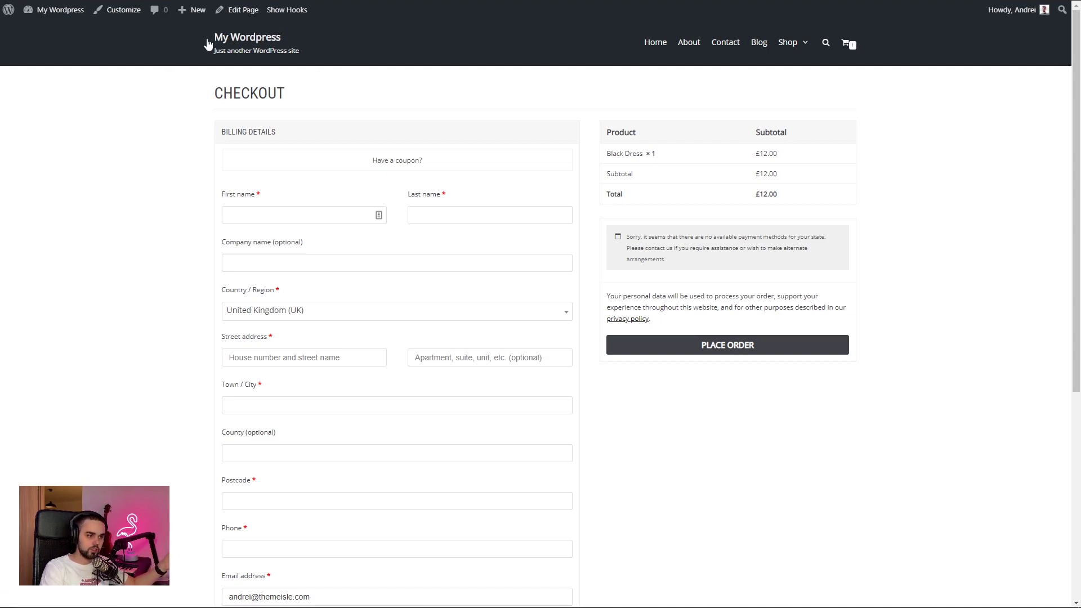
drag(216, 94, 294, 96)
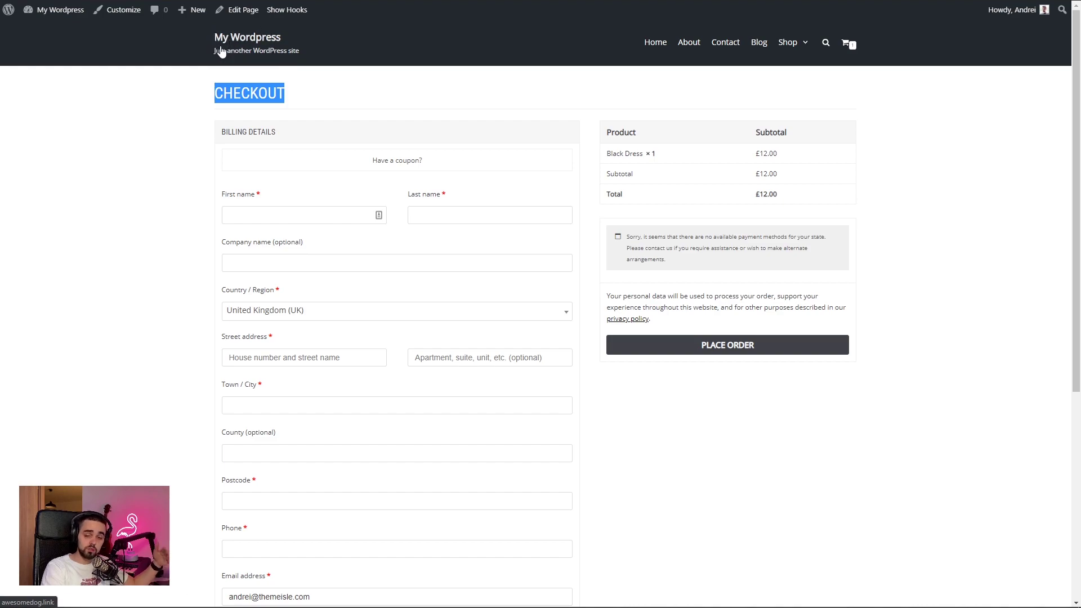
scroll(822, 517, down, 5)
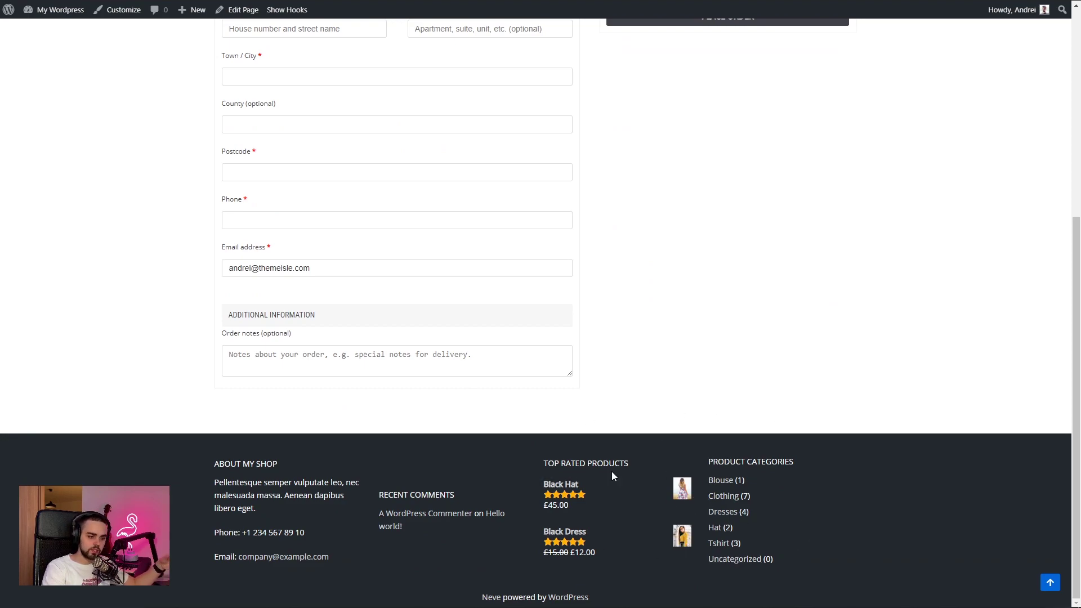
scroll(612, 471, up, 6)
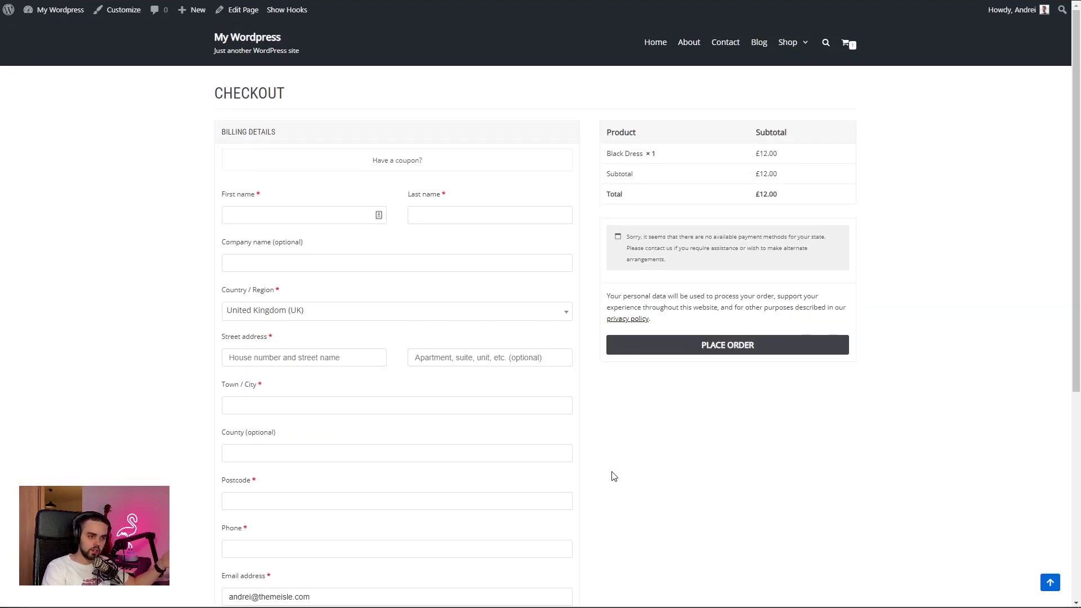
Open the Customizer from the checkout page at Header > Global Header Settings
click(105, 15)
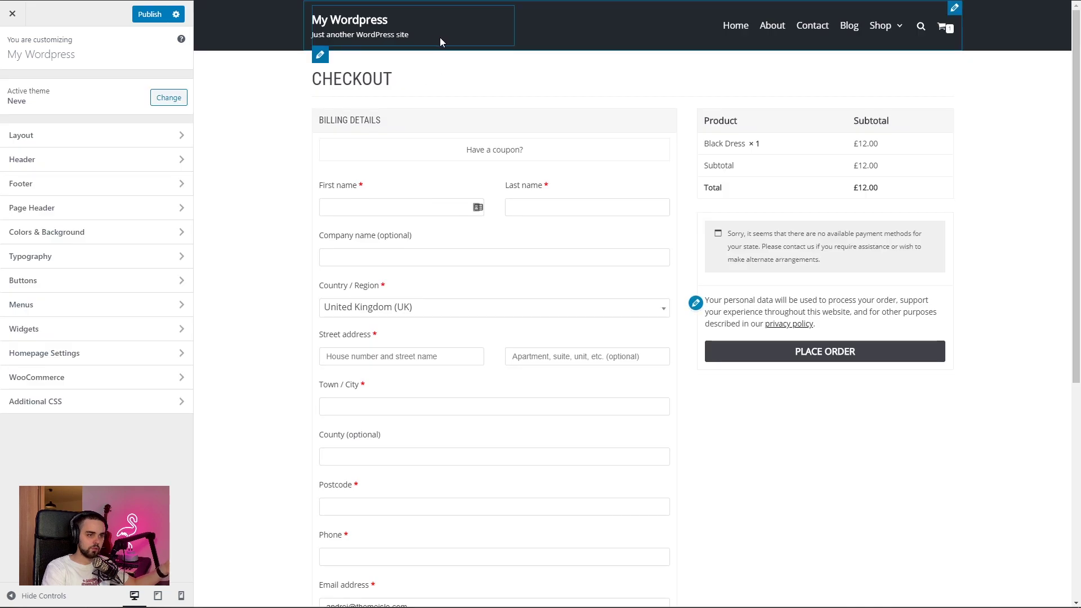
click(89, 159)
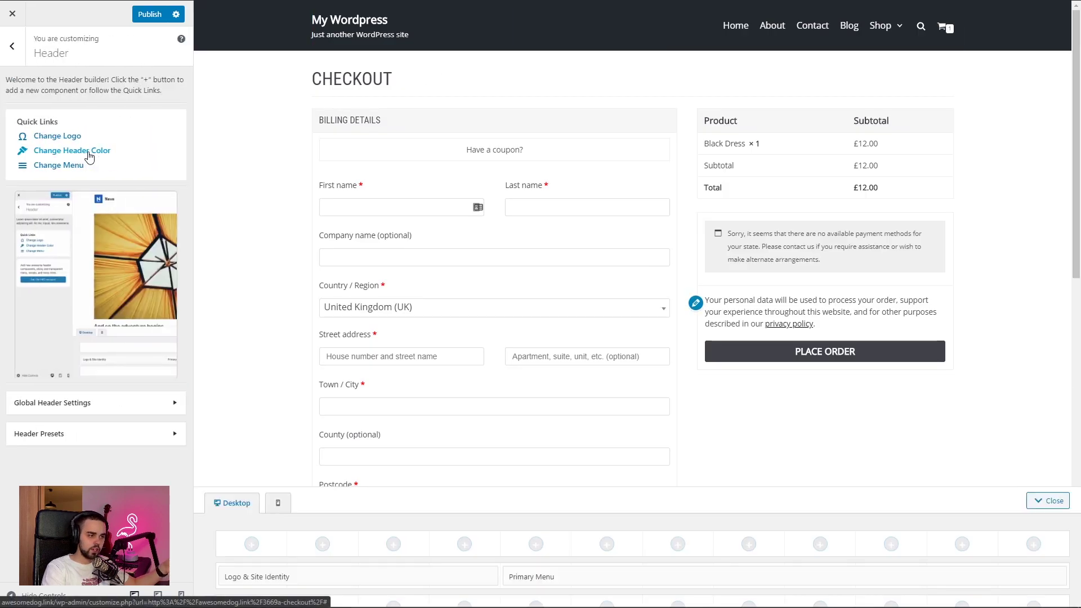
click(109, 404)
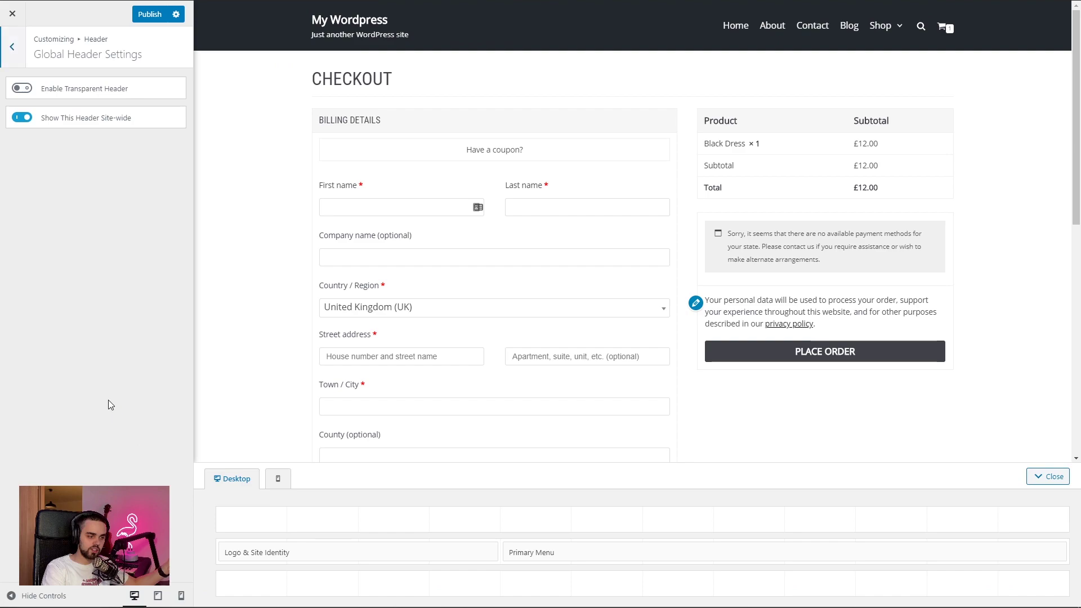
Add a new header named 'Distraction free checkout' instead of the site-wide Default
click(61, 120)
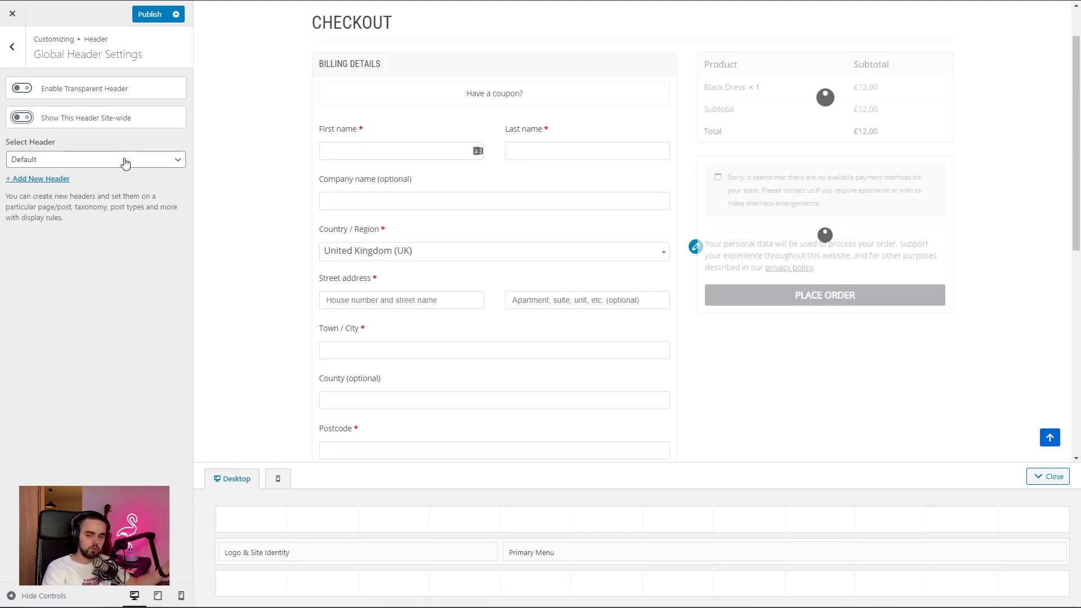
click(127, 161)
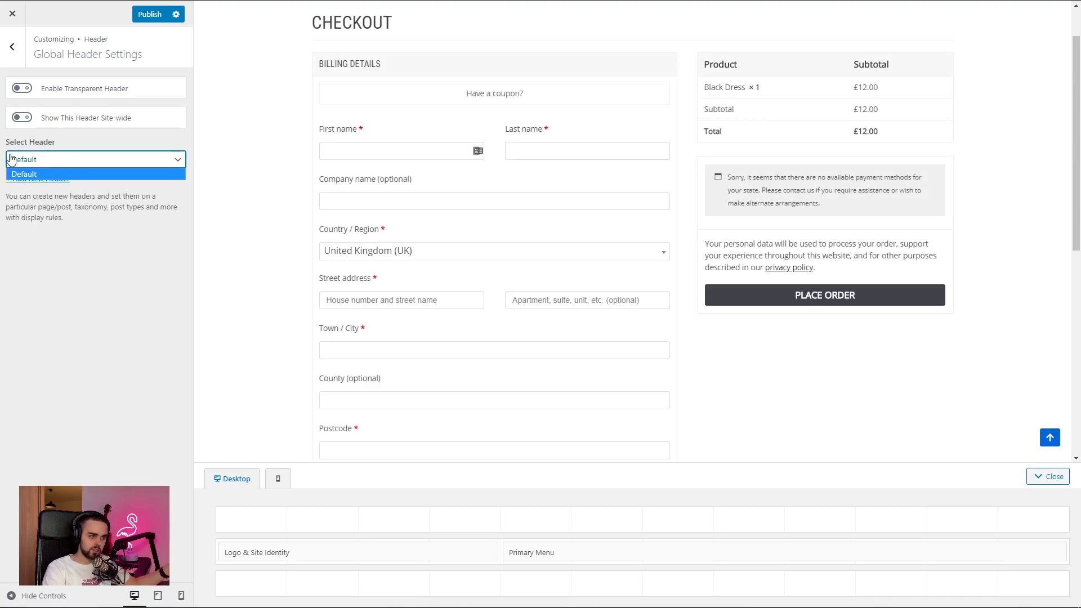
click(135, 143)
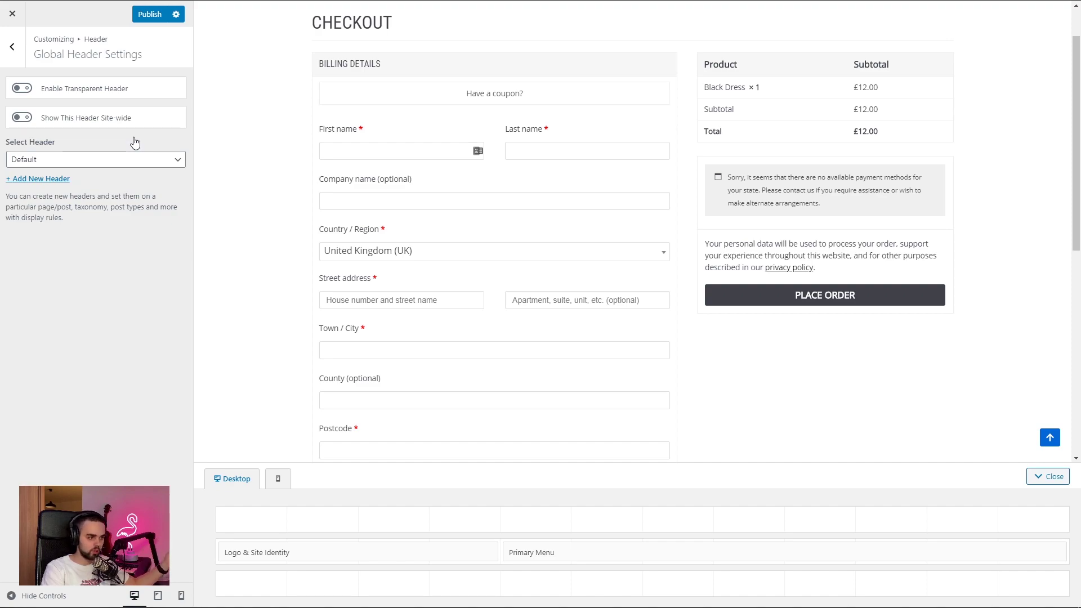
click(41, 180)
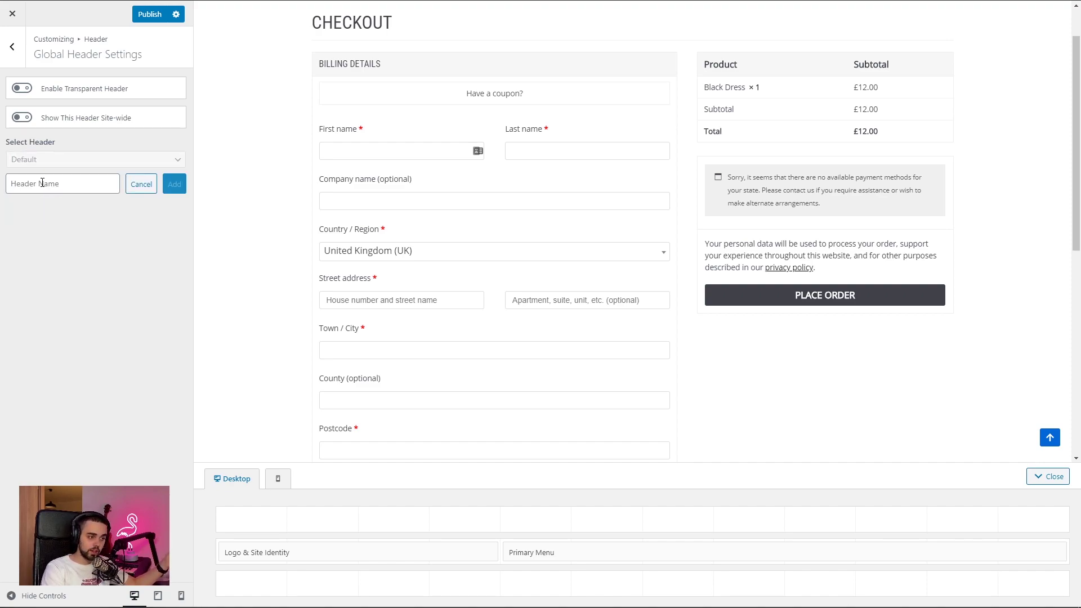
click(42, 184)
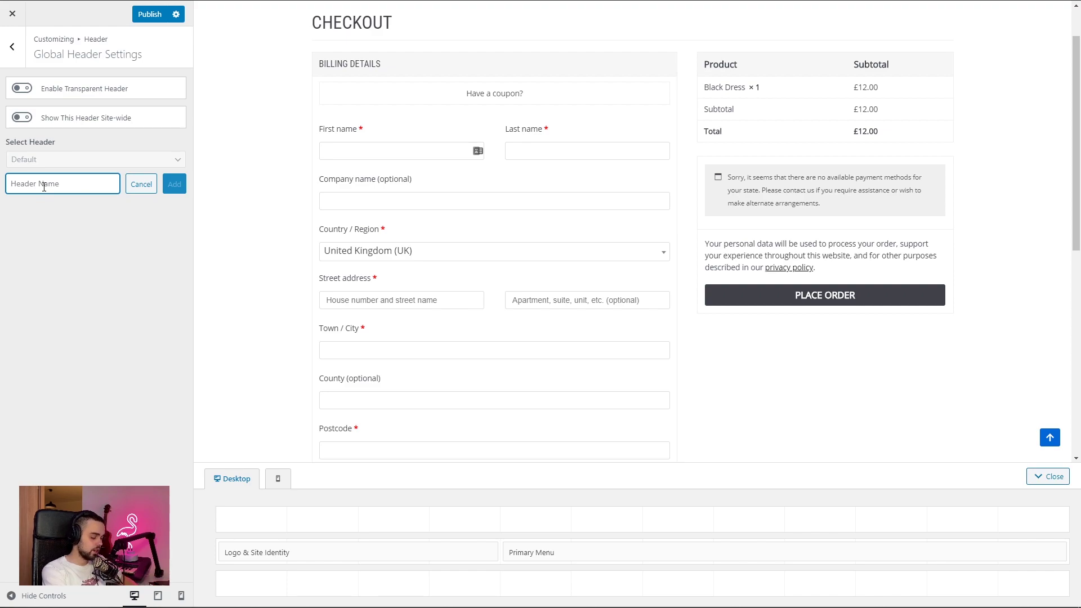
text(Distraction free checkout)
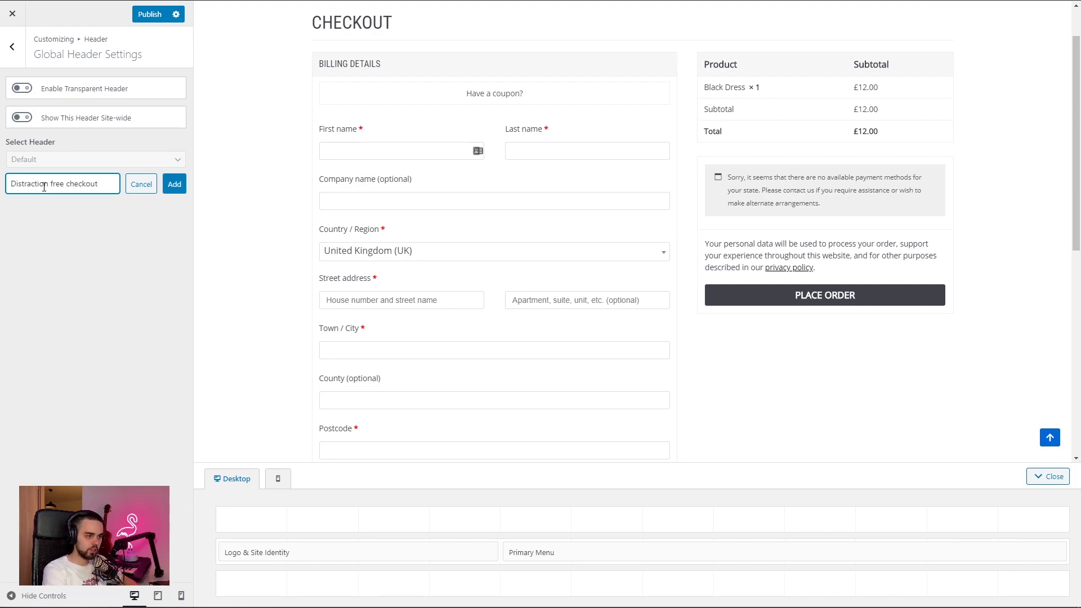
click(174, 185)
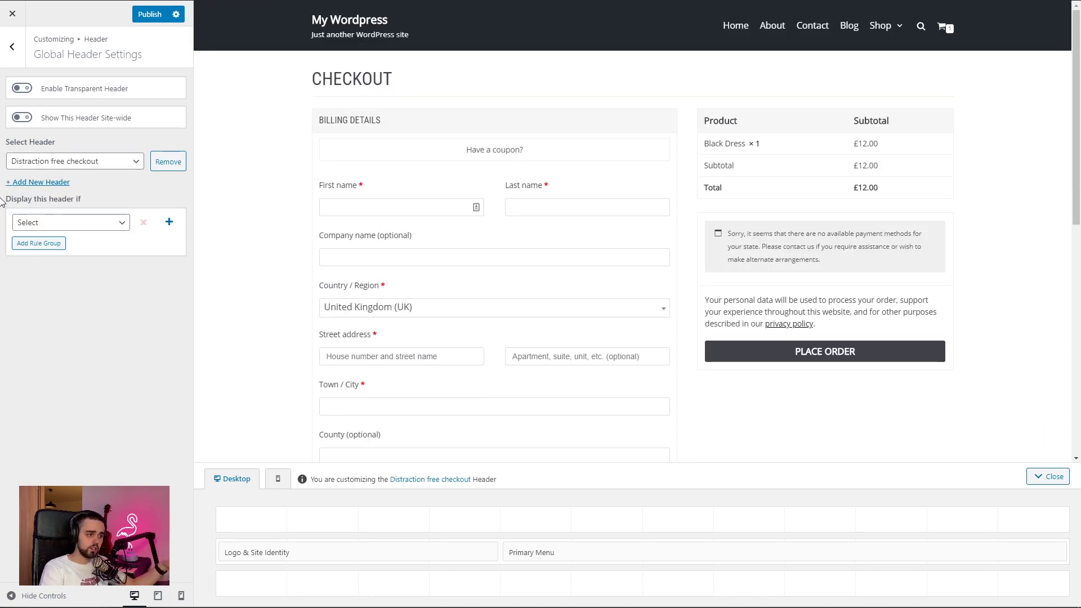
drag(5, 201, 58, 203)
click(107, 206)
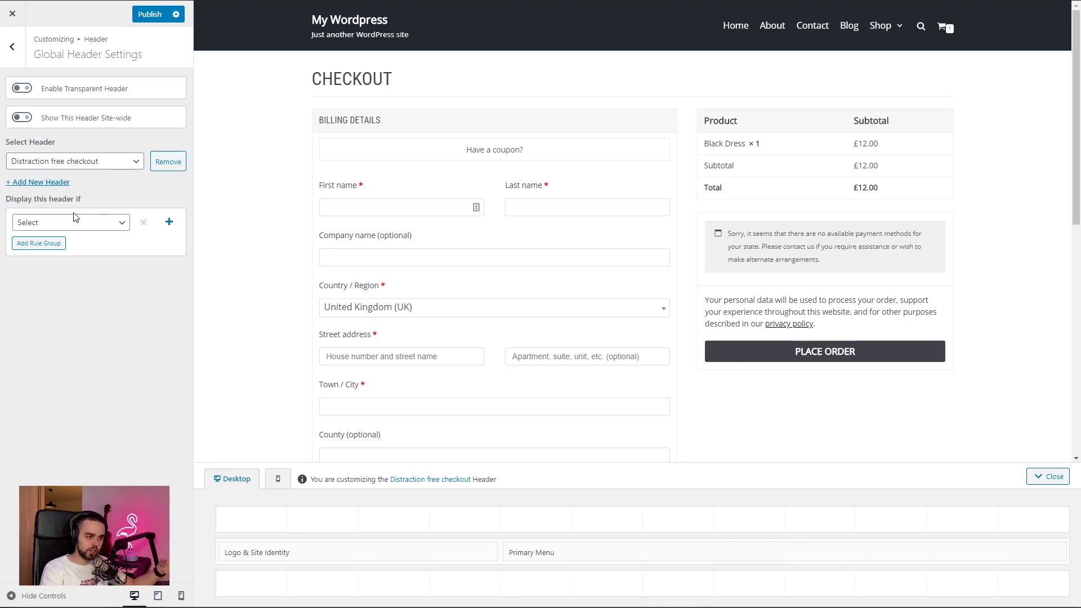
Set its display condition to Page is Checkout
click(83, 227)
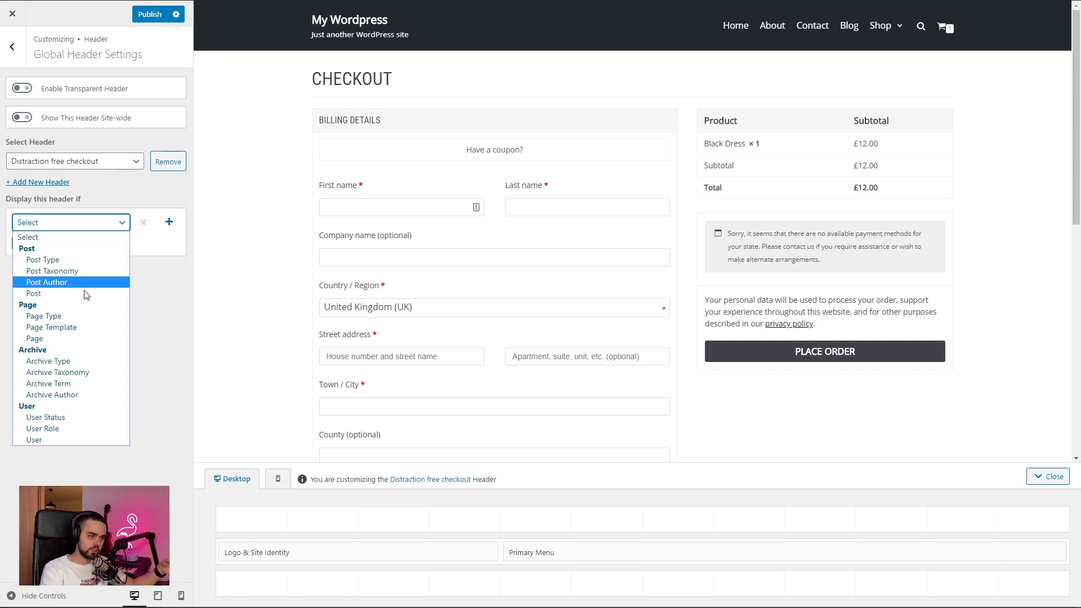
click(91, 338)
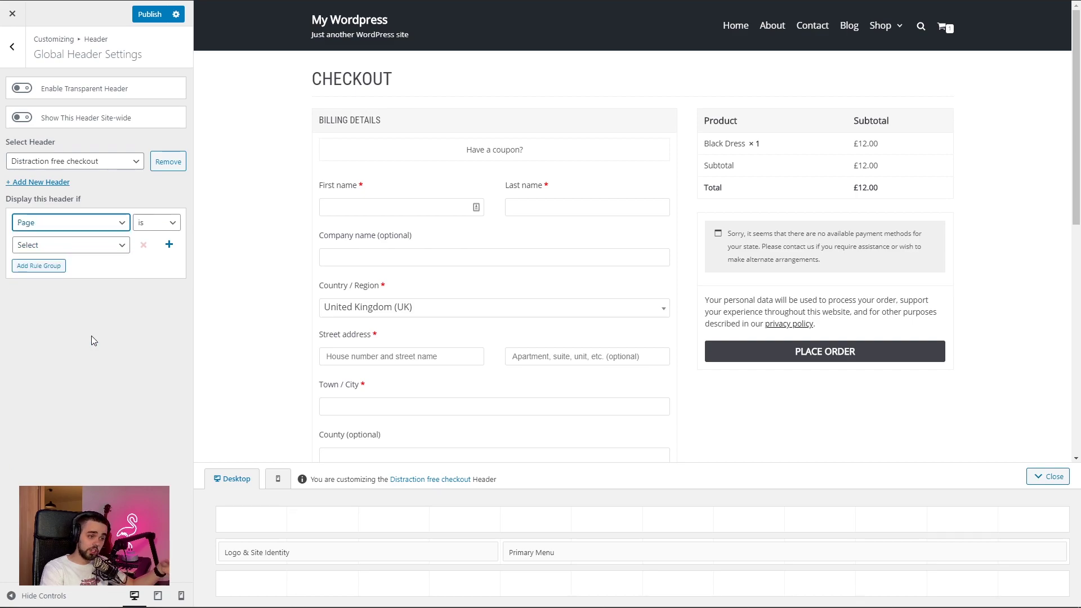
click(99, 248)
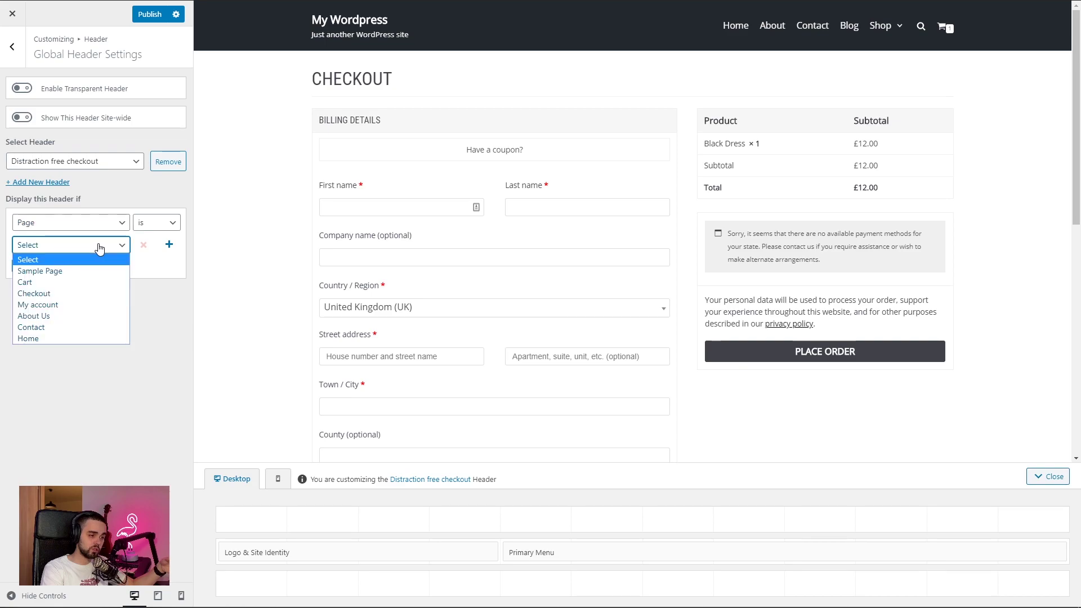
click(106, 293)
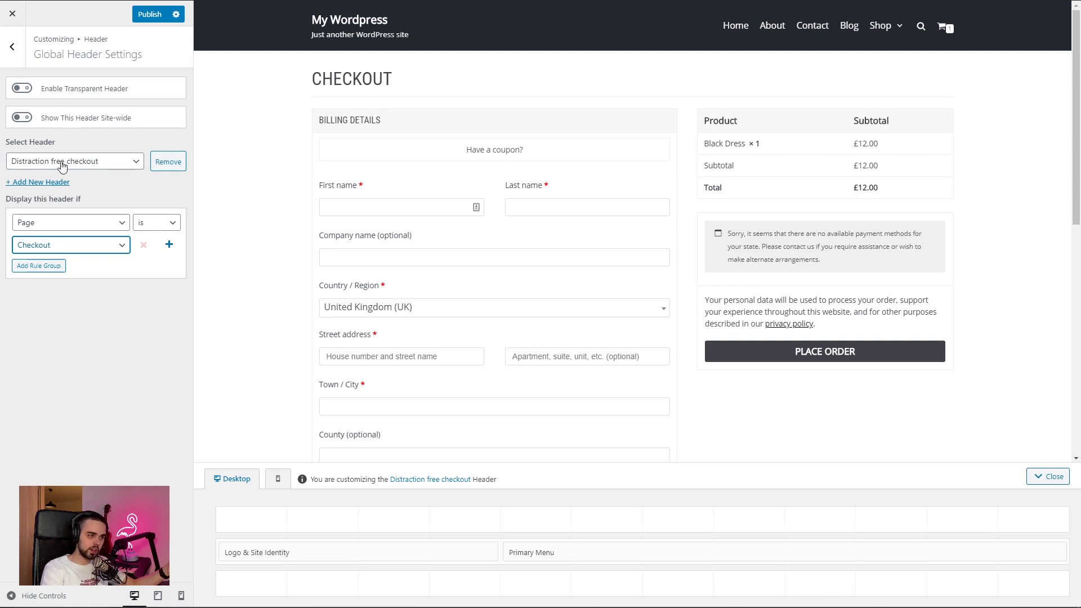
click(139, 188)
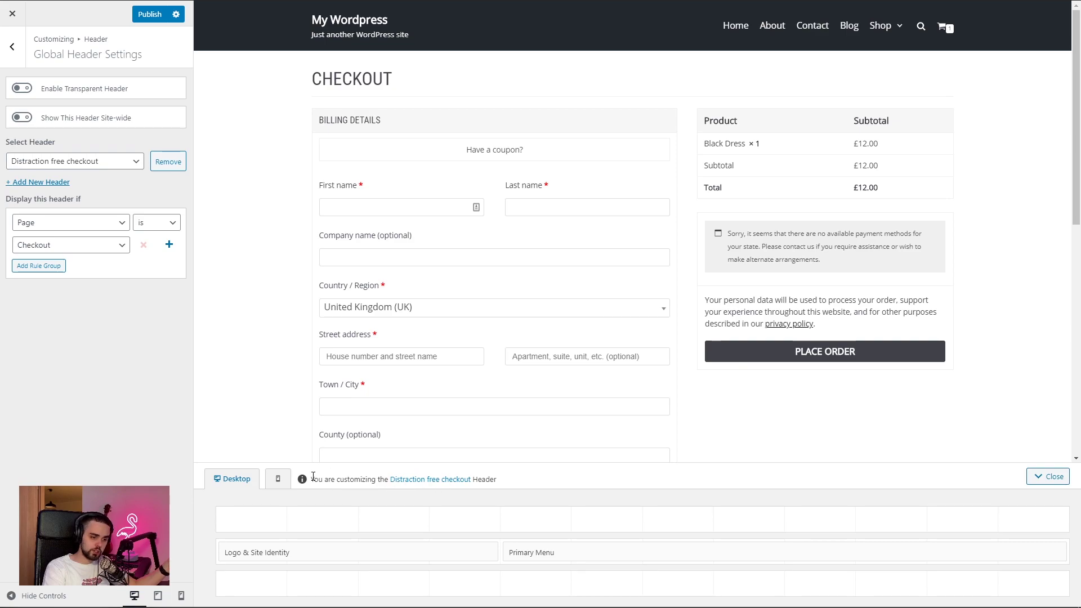
drag(317, 478, 488, 481)
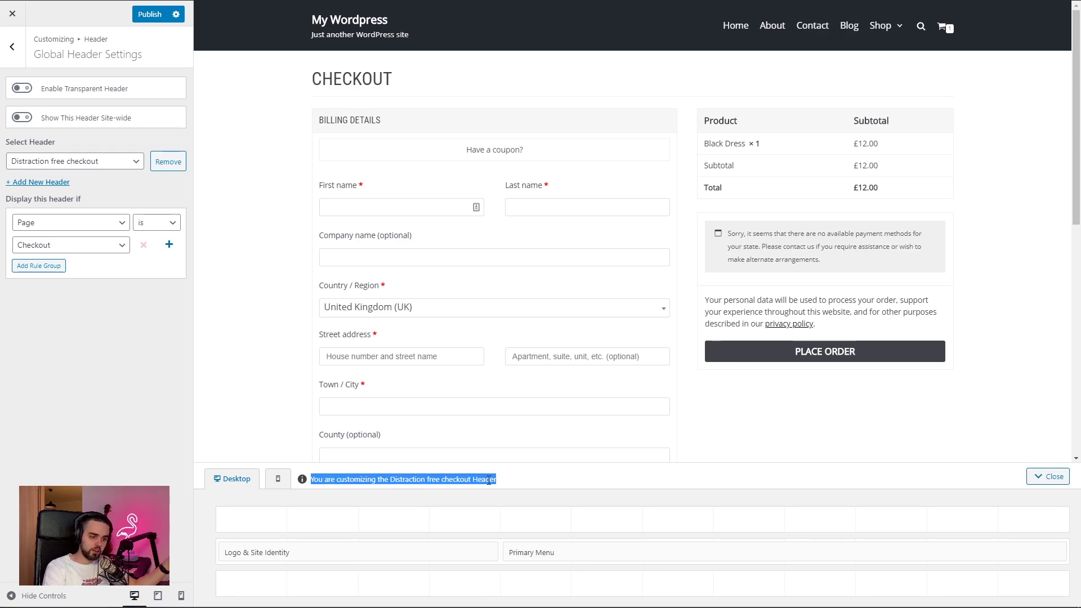
click(12, 46)
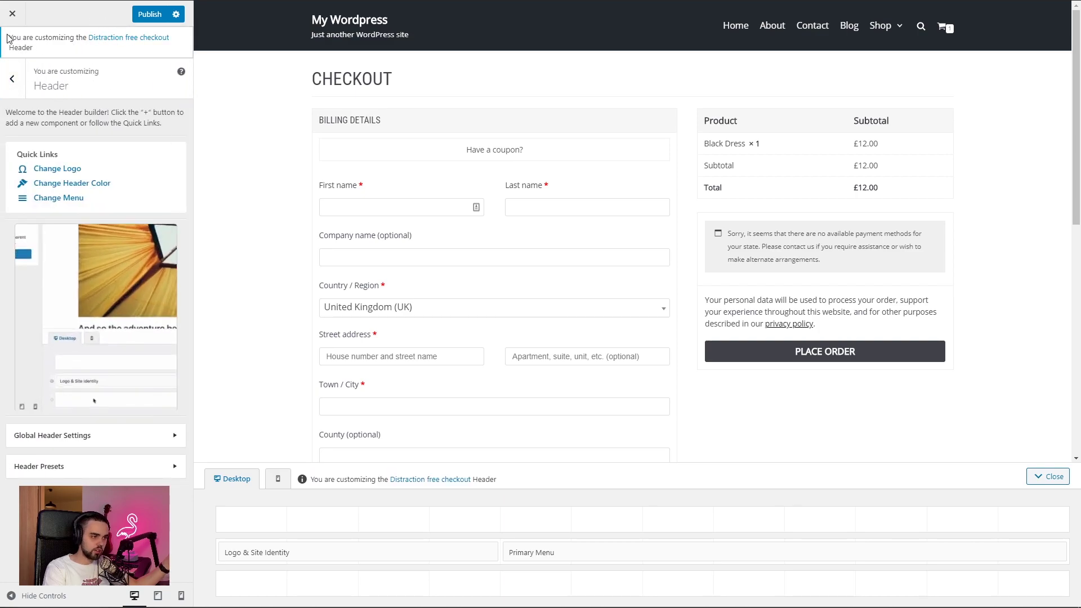
drag(10, 36, 93, 43)
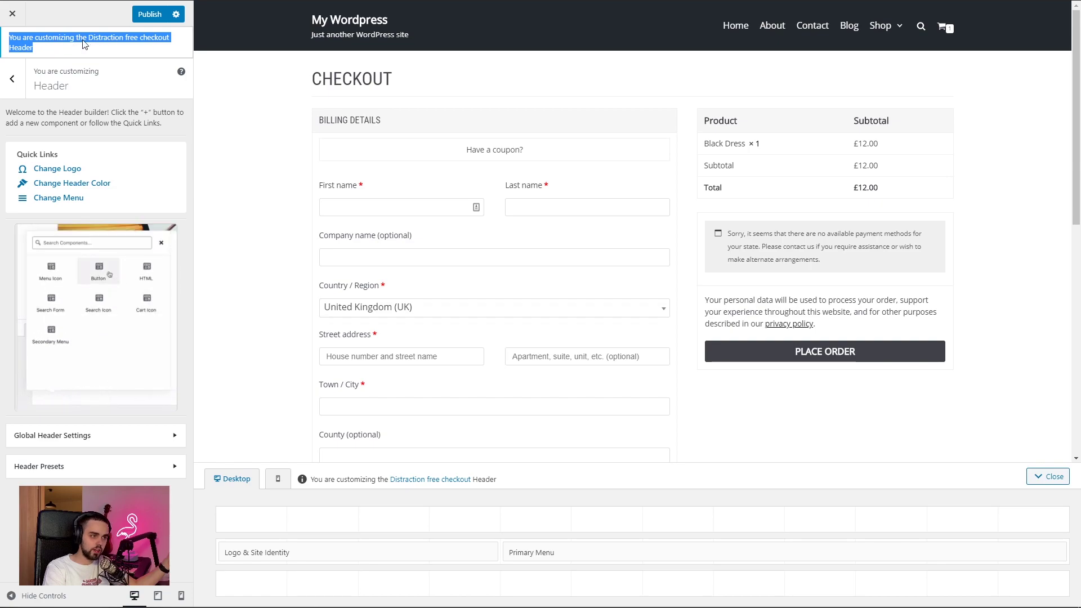
click(115, 42)
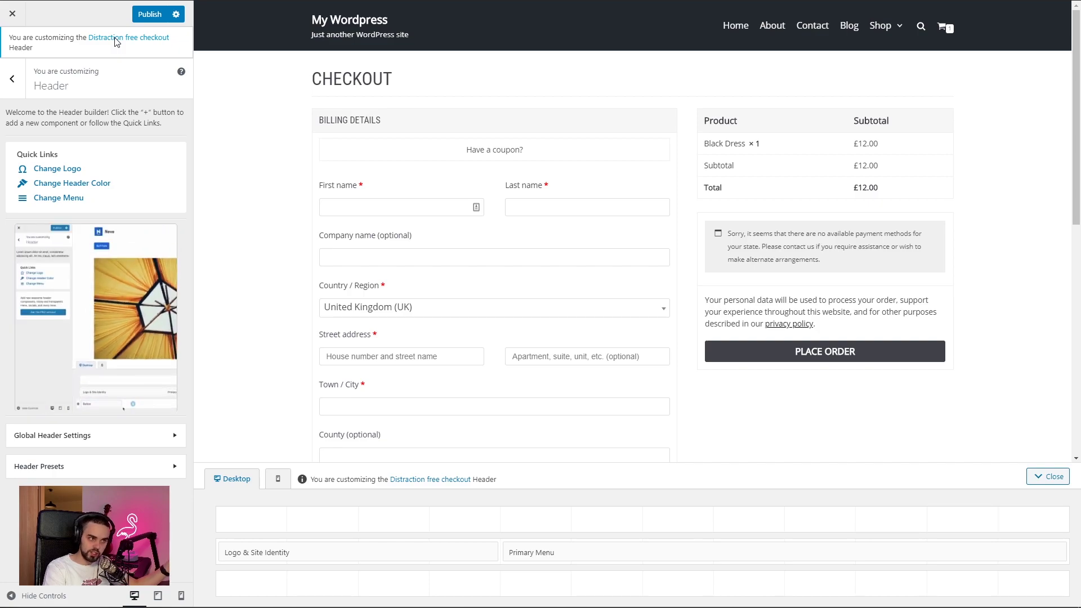
click(115, 37)
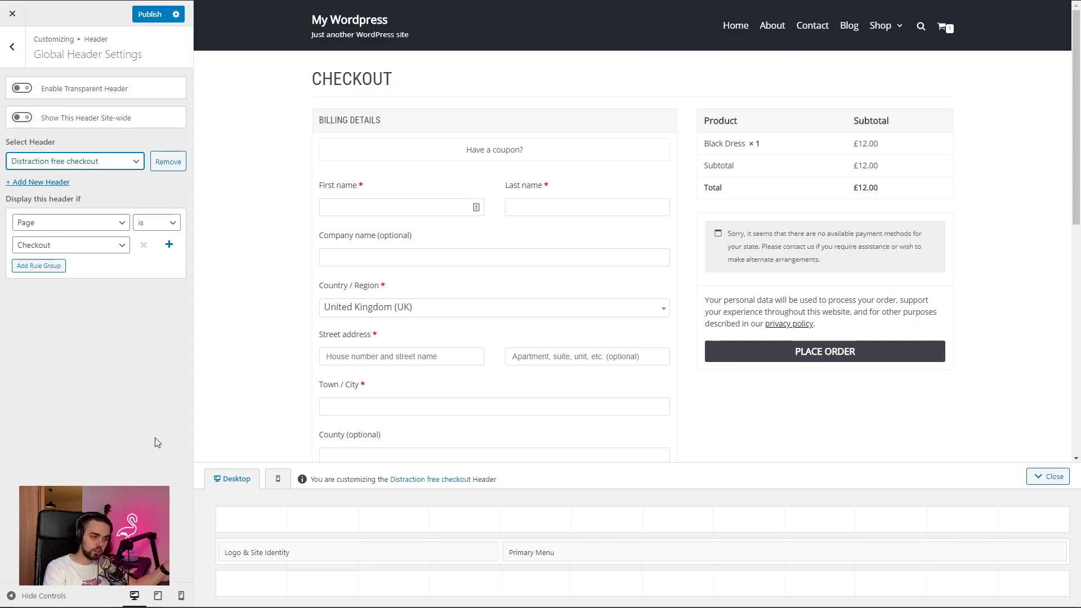
click(45, 159)
Switch the selected header to Default and back to Distraction free checkout
click(56, 185)
click(59, 165)
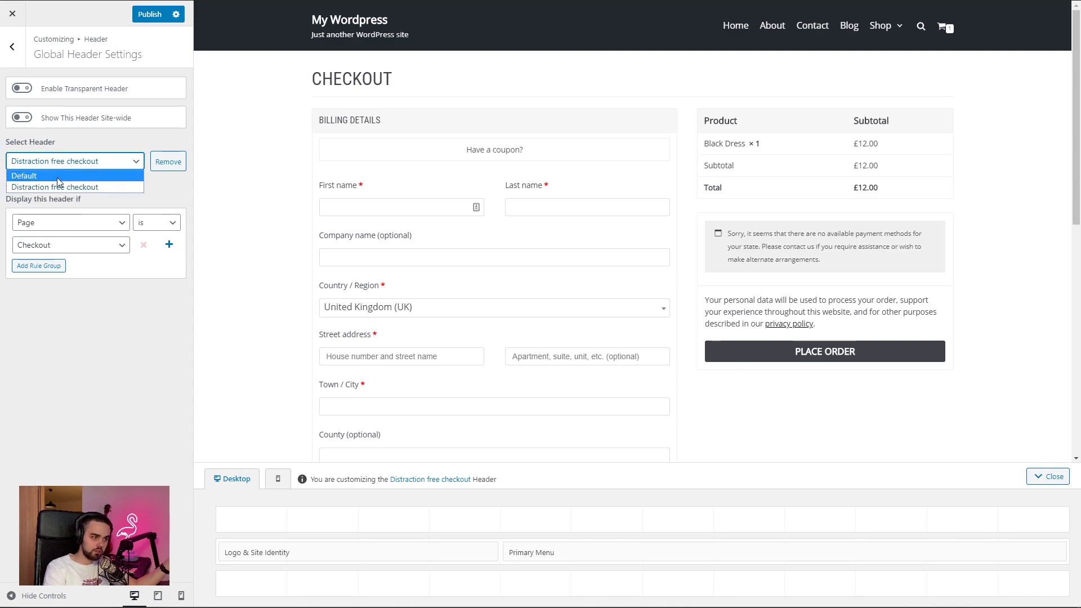
click(71, 175)
click(71, 164)
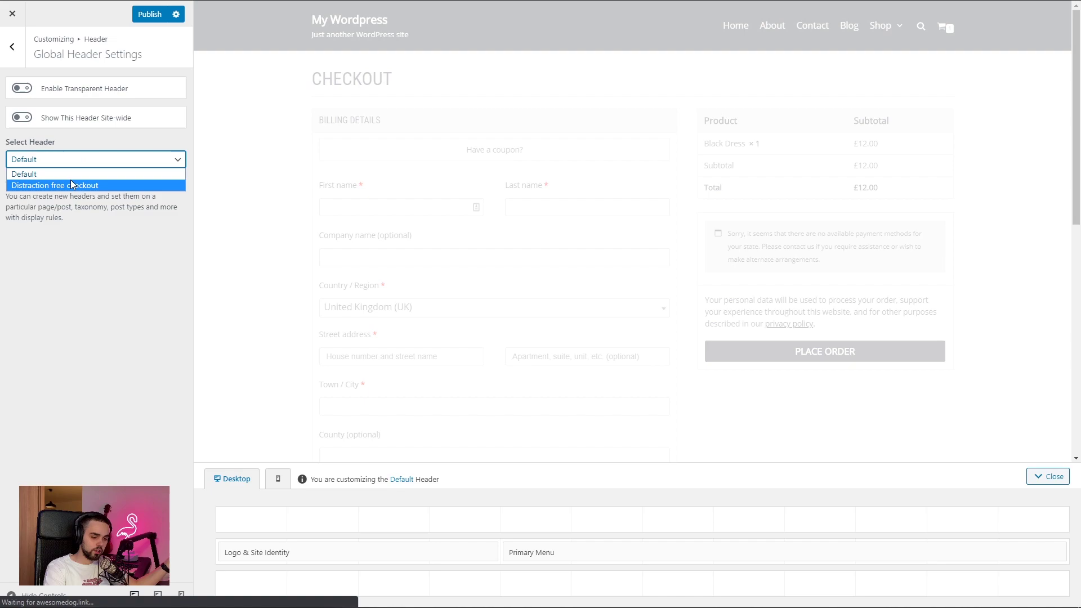
click(71, 184)
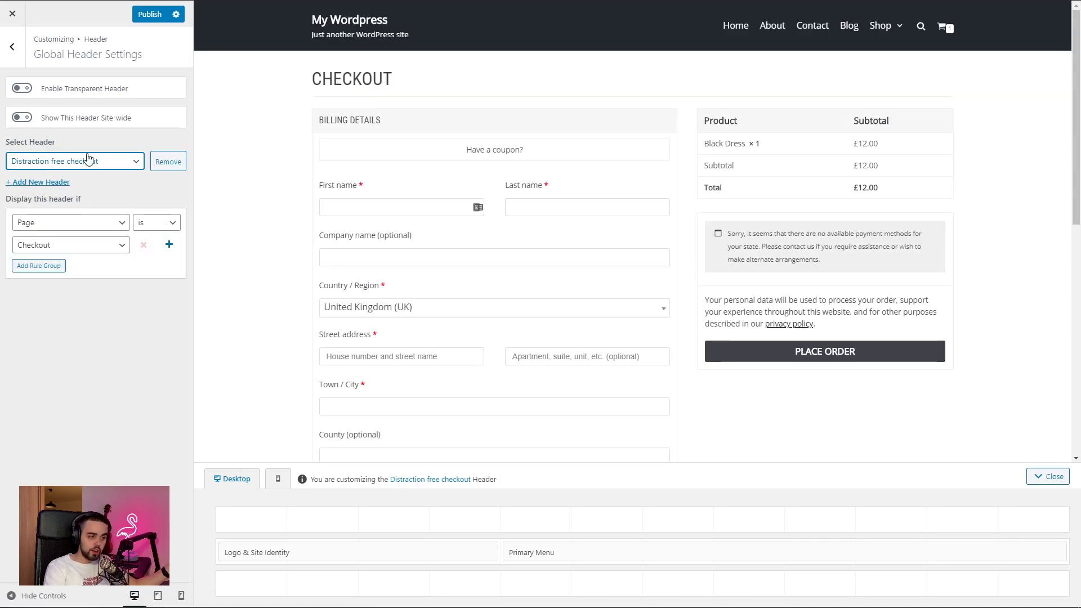
click(88, 160)
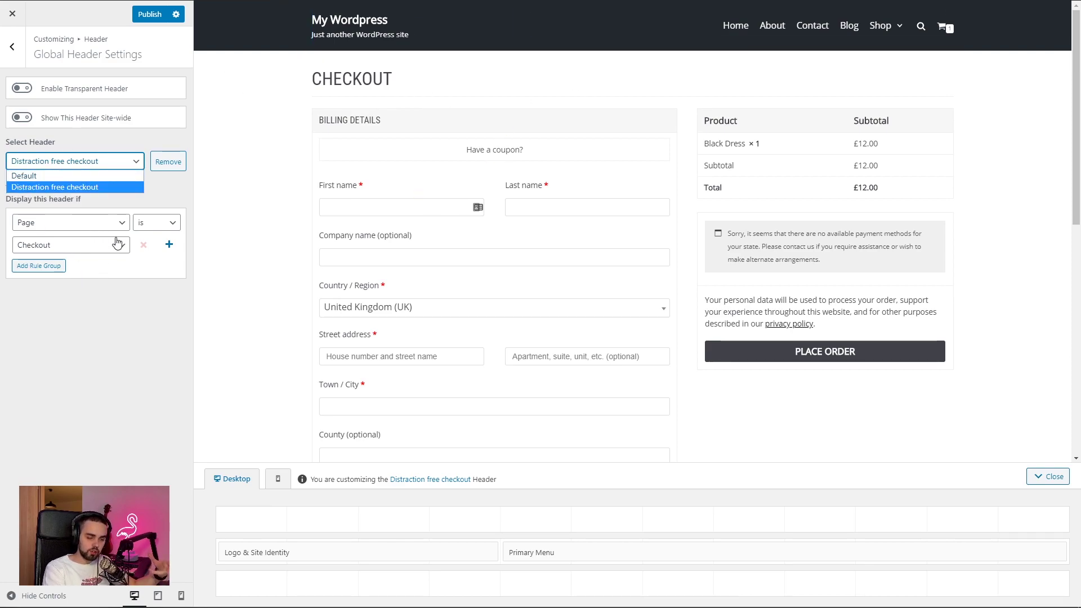
click(72, 360)
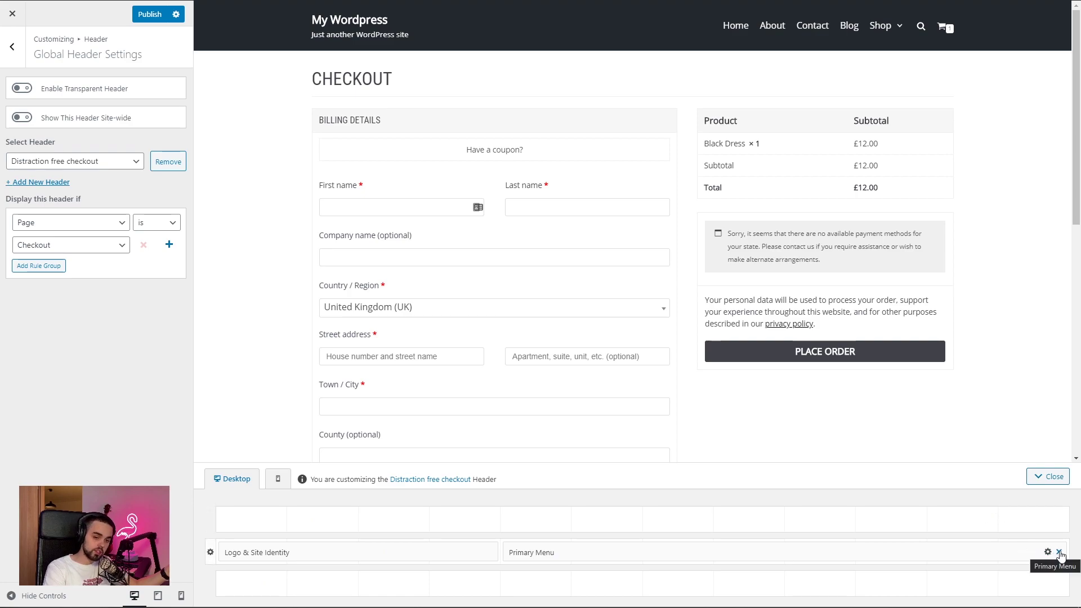
Remove the Primary Menu, disable the homepage link and hide the site tagline
click(1059, 553)
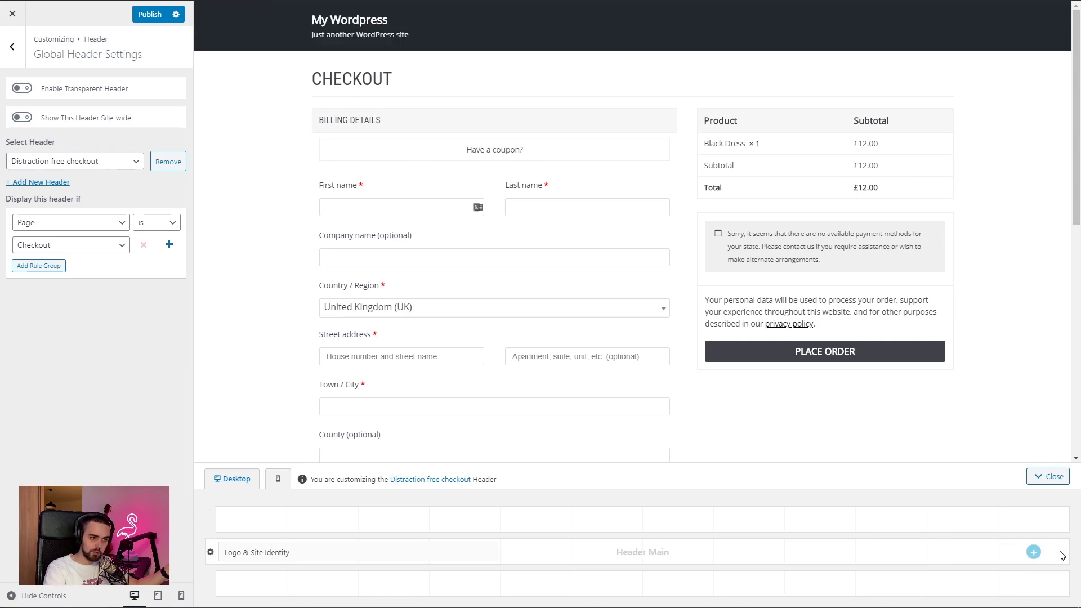
click(444, 552)
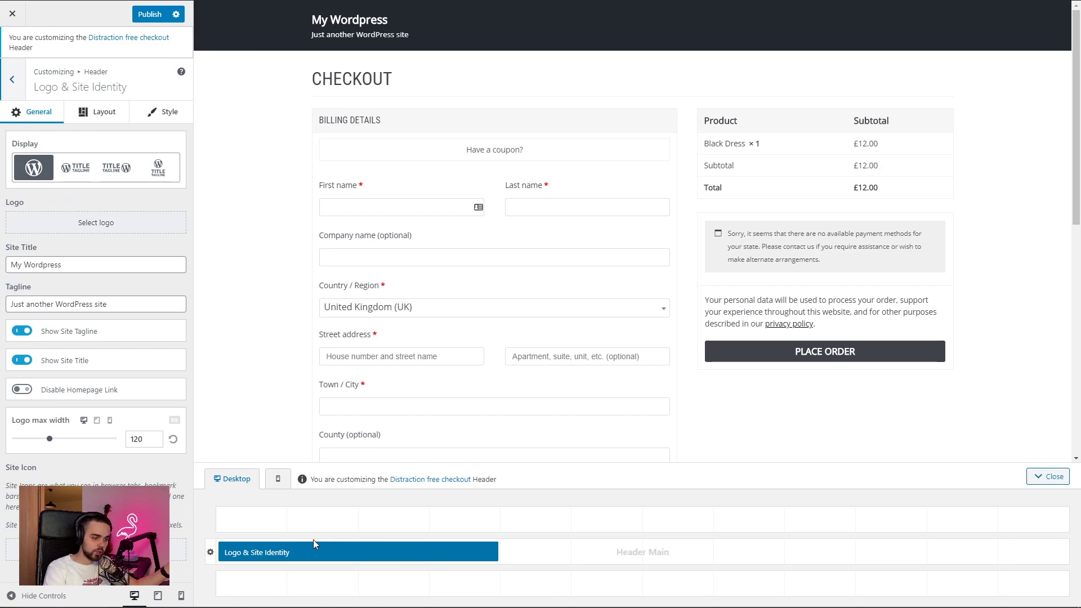
click(69, 394)
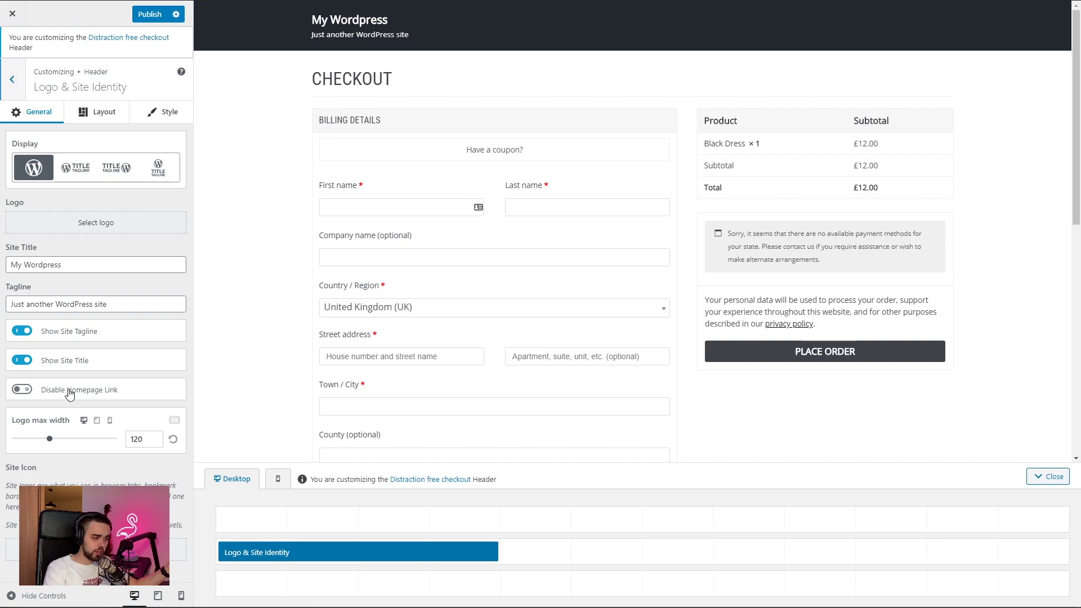
click(21, 331)
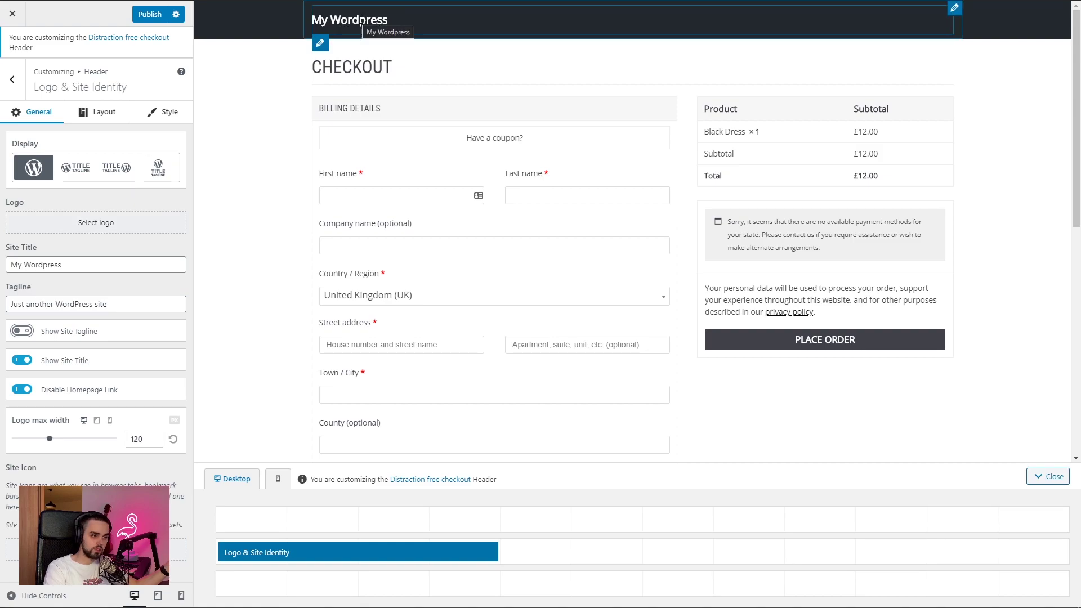
Change the site title from 'Wordpress' to 'My Shop'
double_click(103, 265)
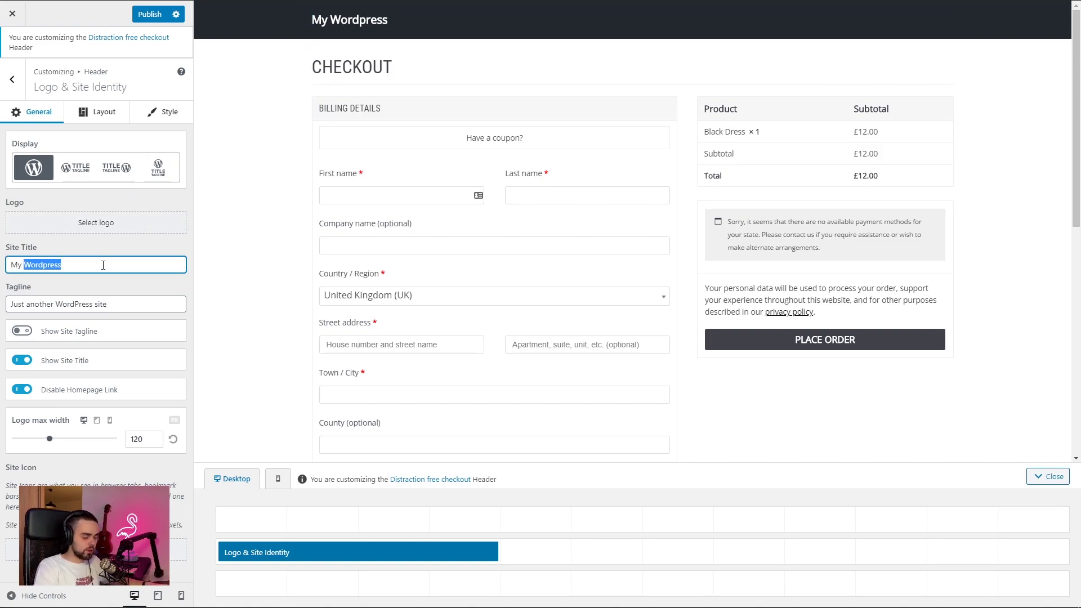
text(S)
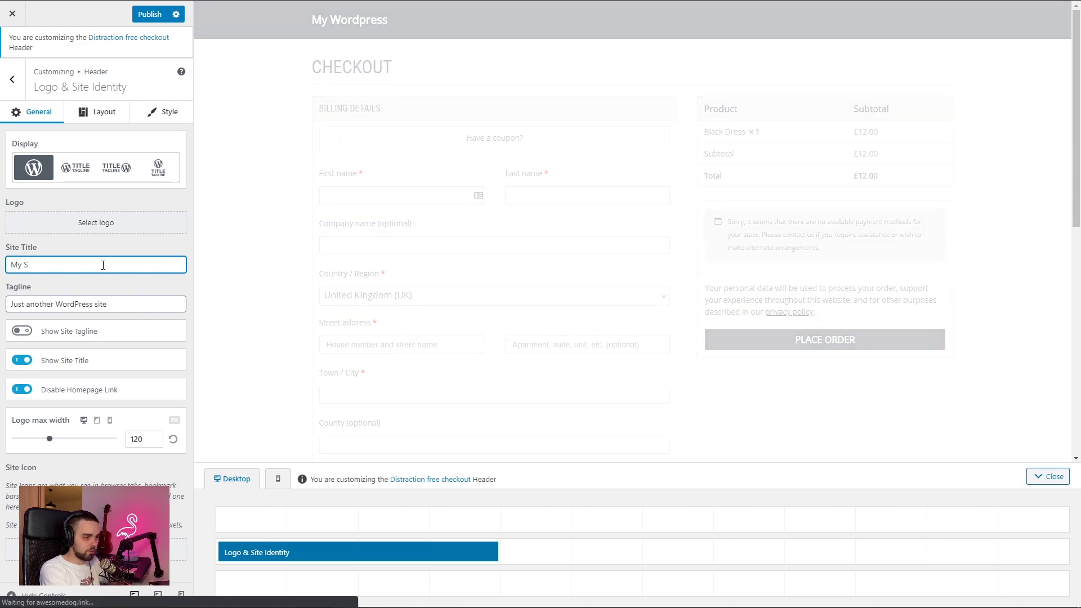
text(gi)
key(BackSpace)
key(BackSpace)
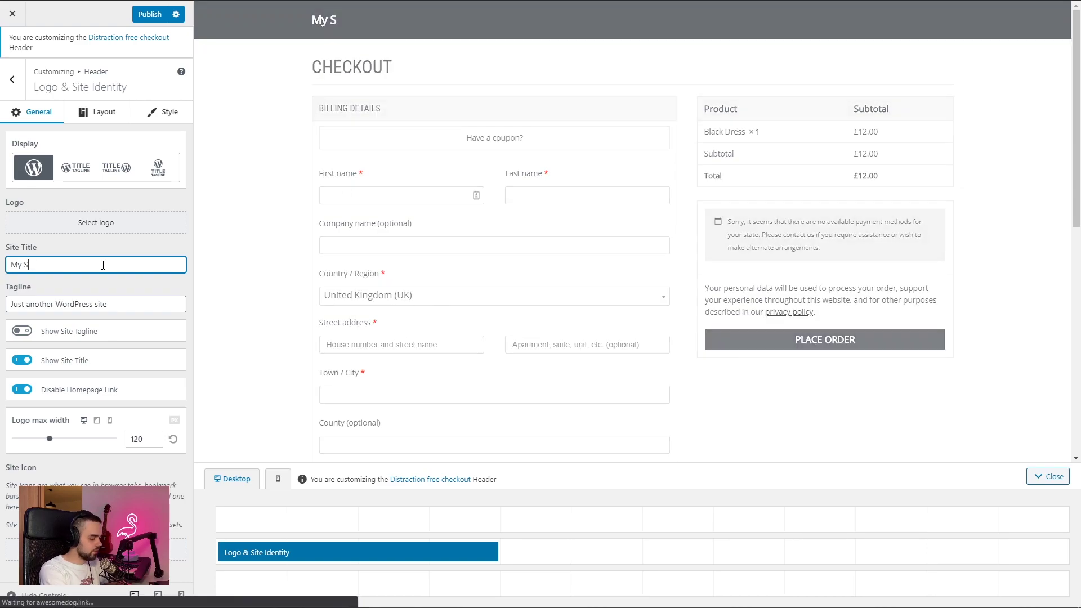
text(hop)
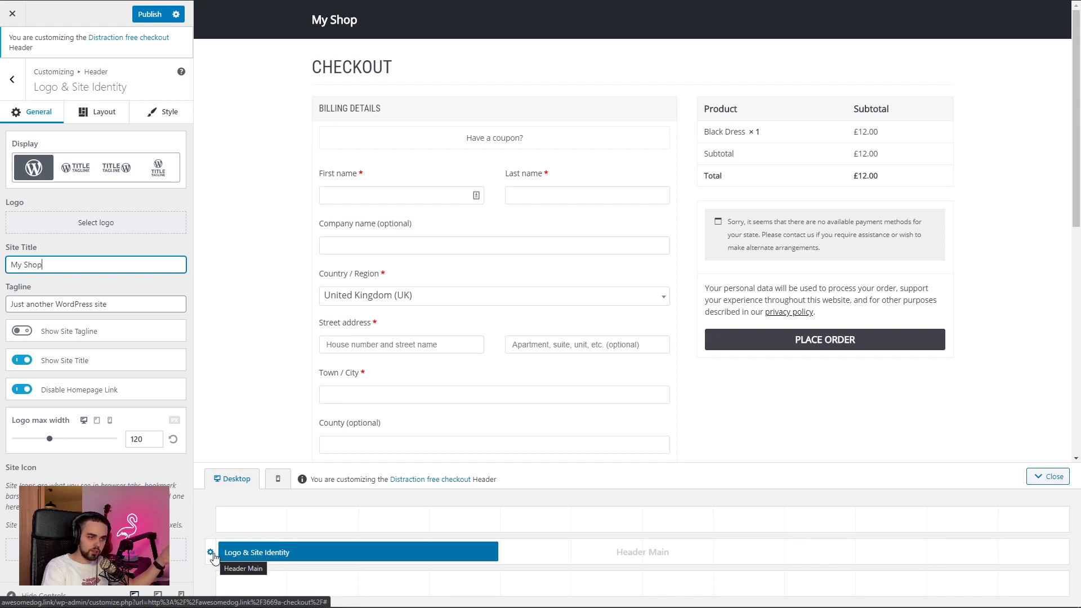
Give the main header row a light grey (#cdcdcd) background and publish the changes
click(213, 554)
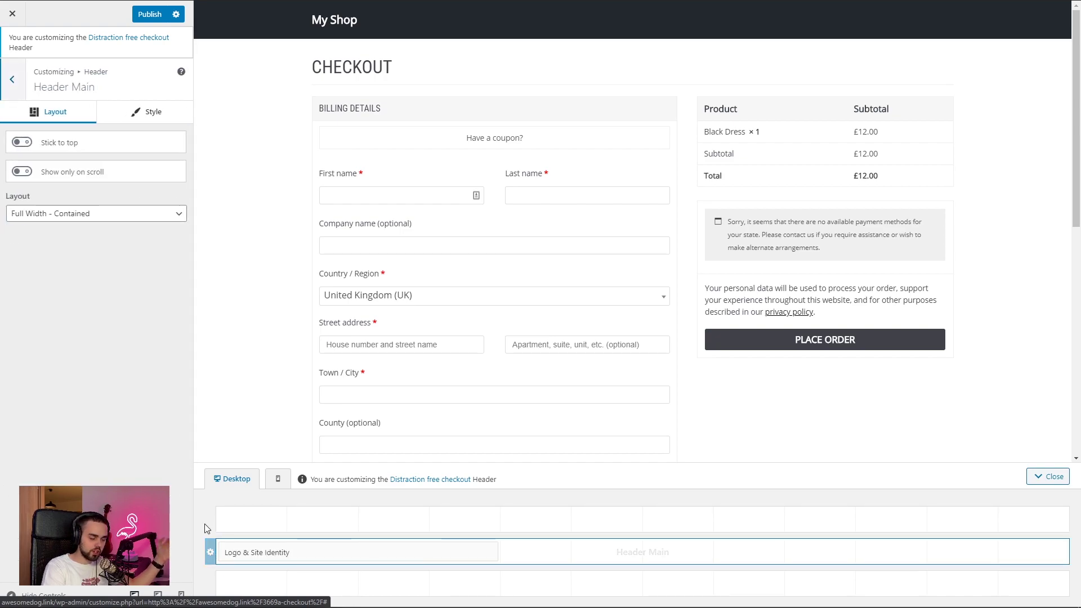
click(105, 114)
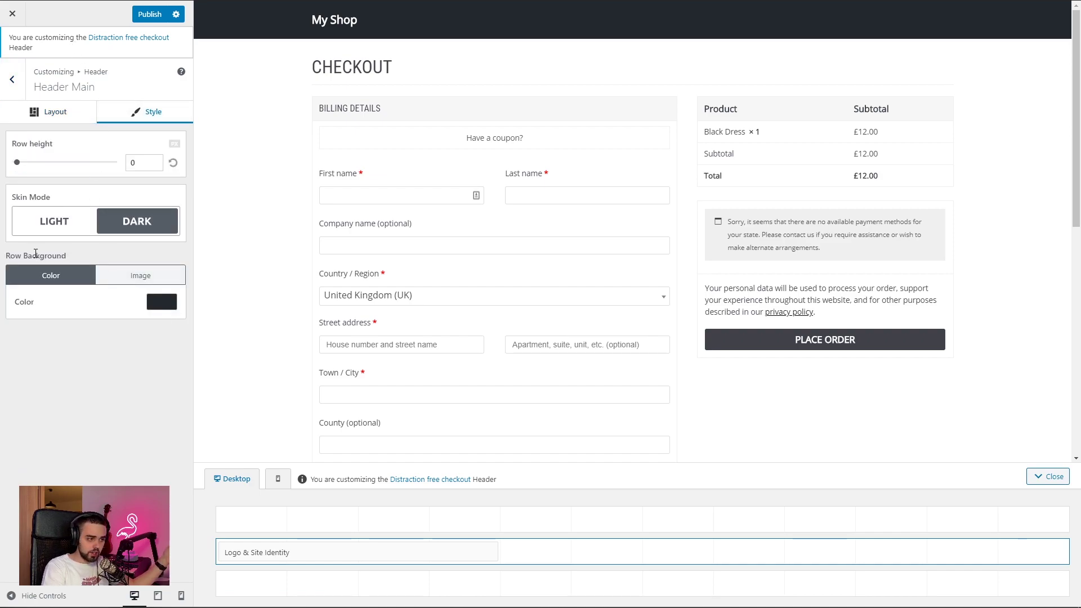
click(168, 309)
drag(123, 384, 72, 331)
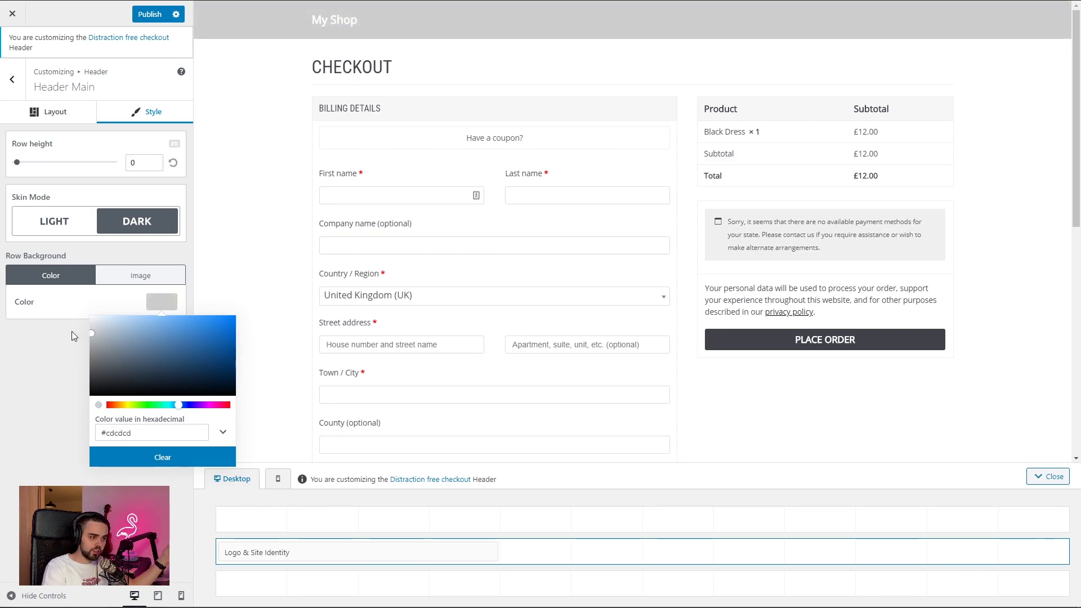
click(35, 343)
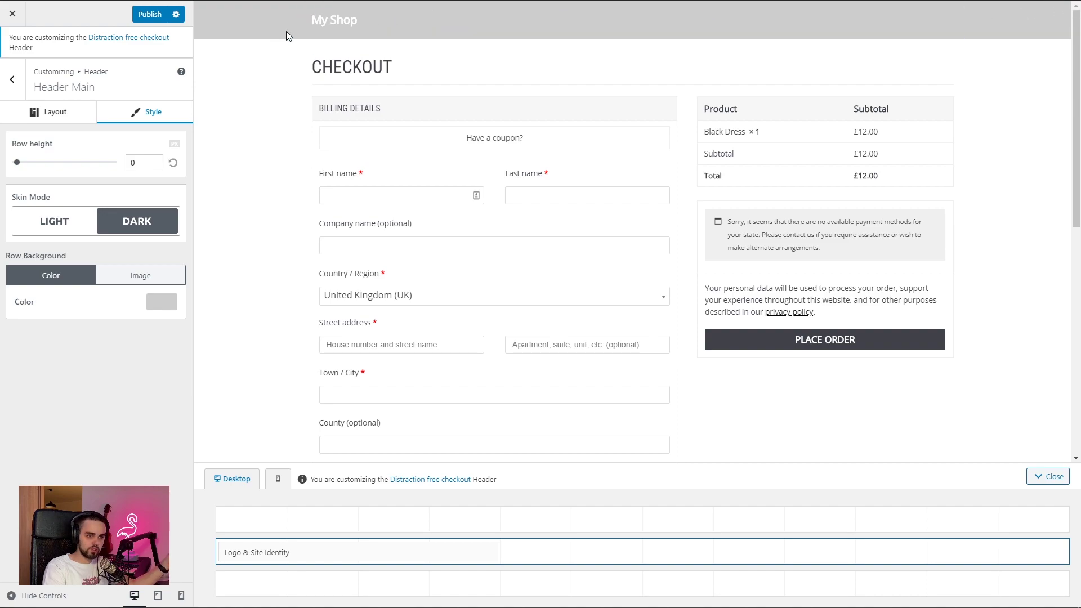
click(142, 17)
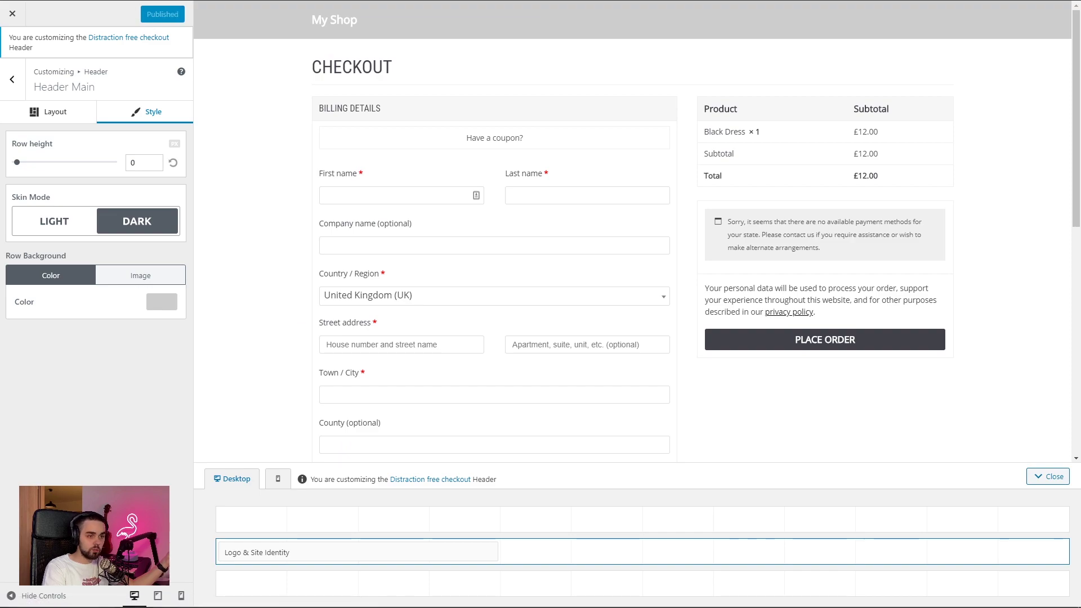
key(ctrl+l)
Go from the homepage through the Shop to the checkout page via the cart
key(Return)
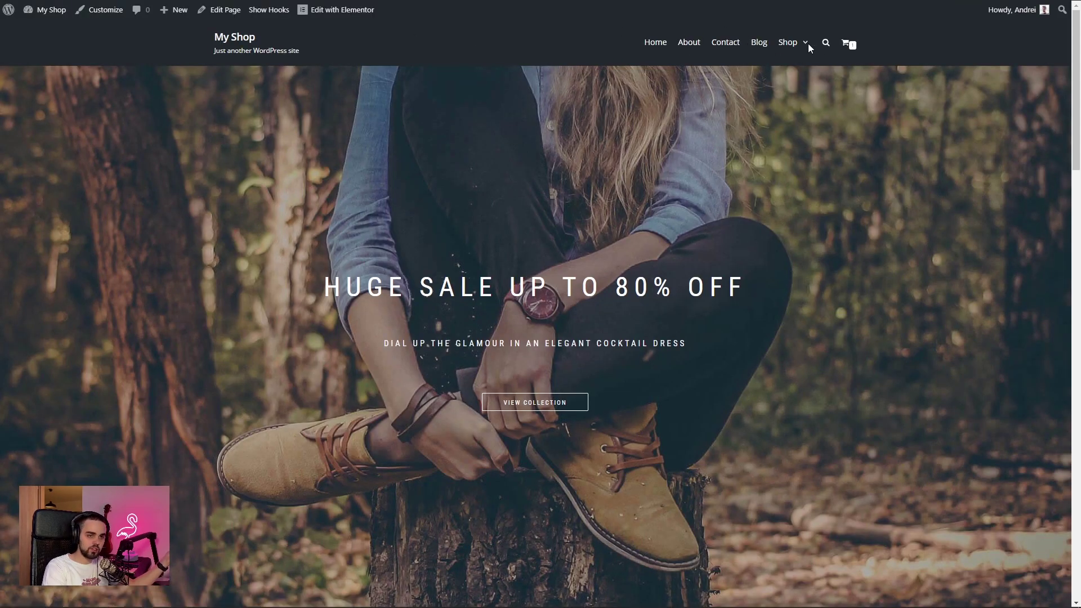
mouse_move(790, 47)
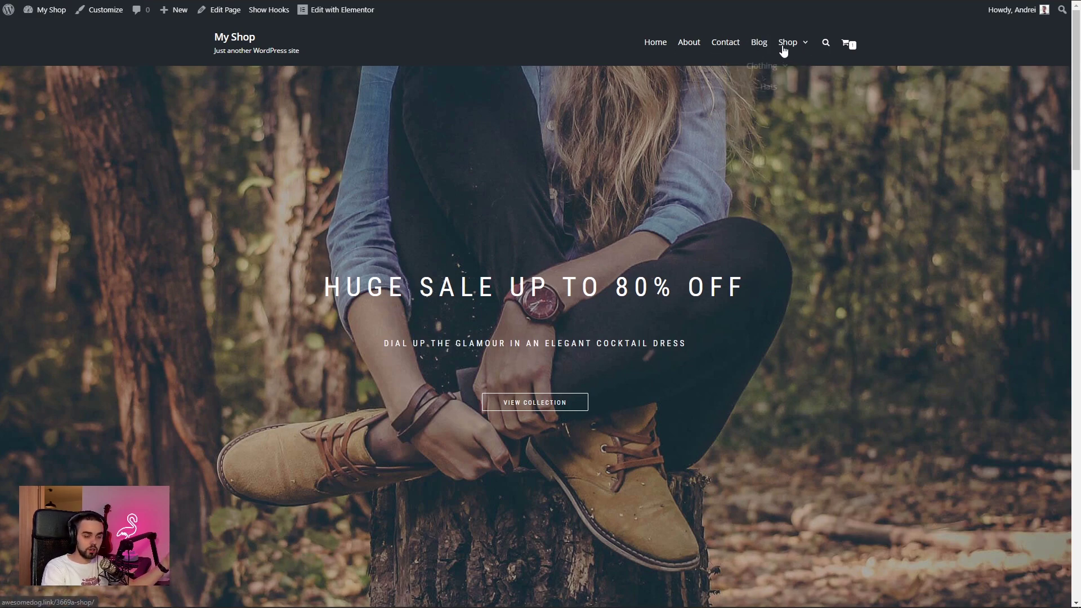
click(786, 44)
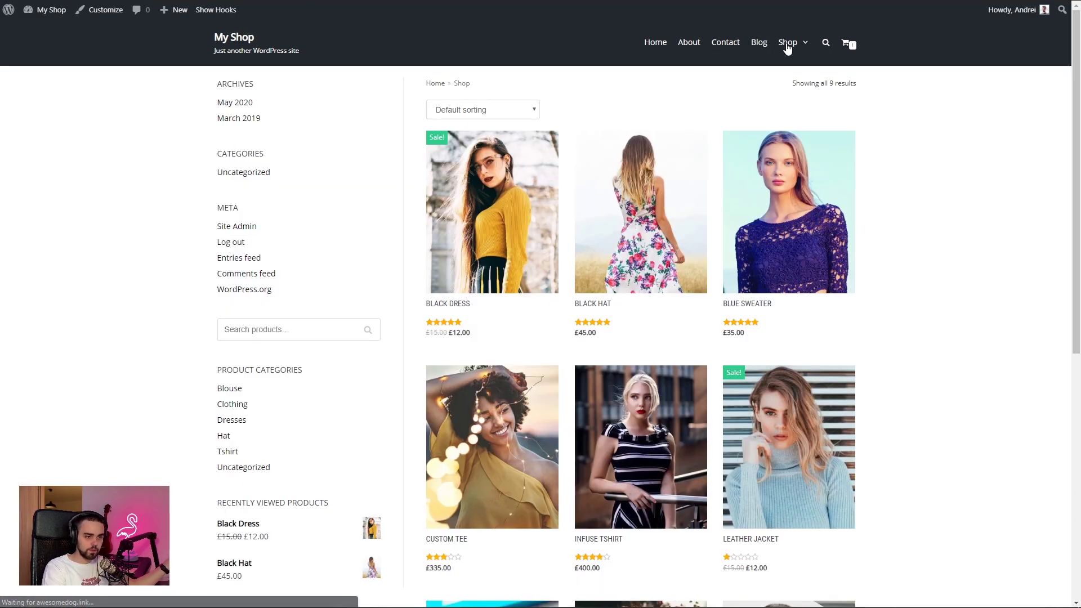
scroll(789, 48, down, 5)
scroll(791, 34, up, 5)
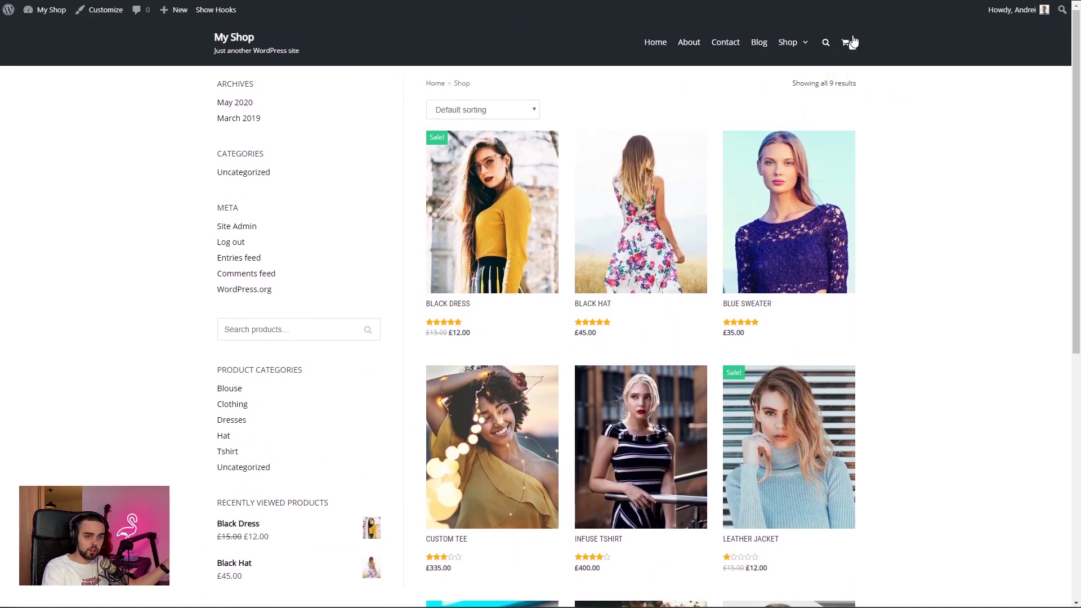
mouse_move(853, 41)
click(823, 128)
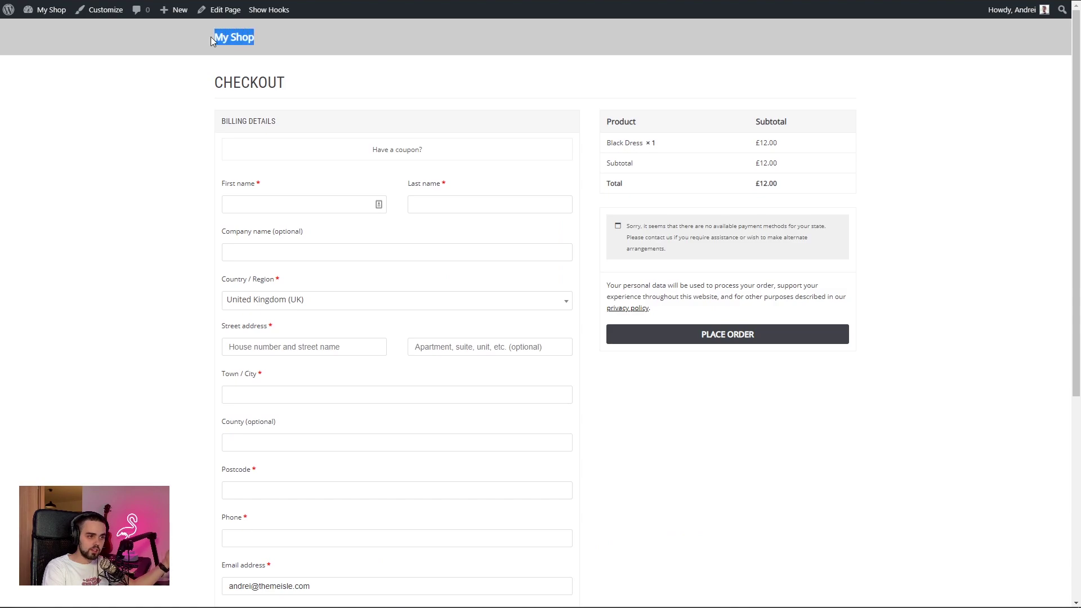
Check the checkout page's light-grey My Shop header, then reopen the Customizer
click(612, 25)
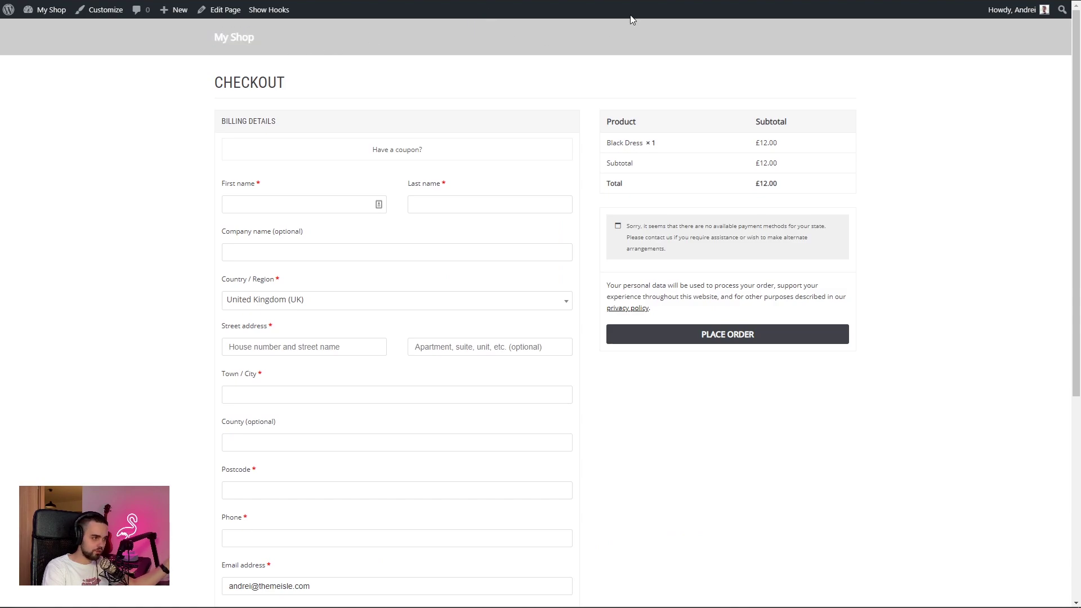
scroll(306, 73, down, 10)
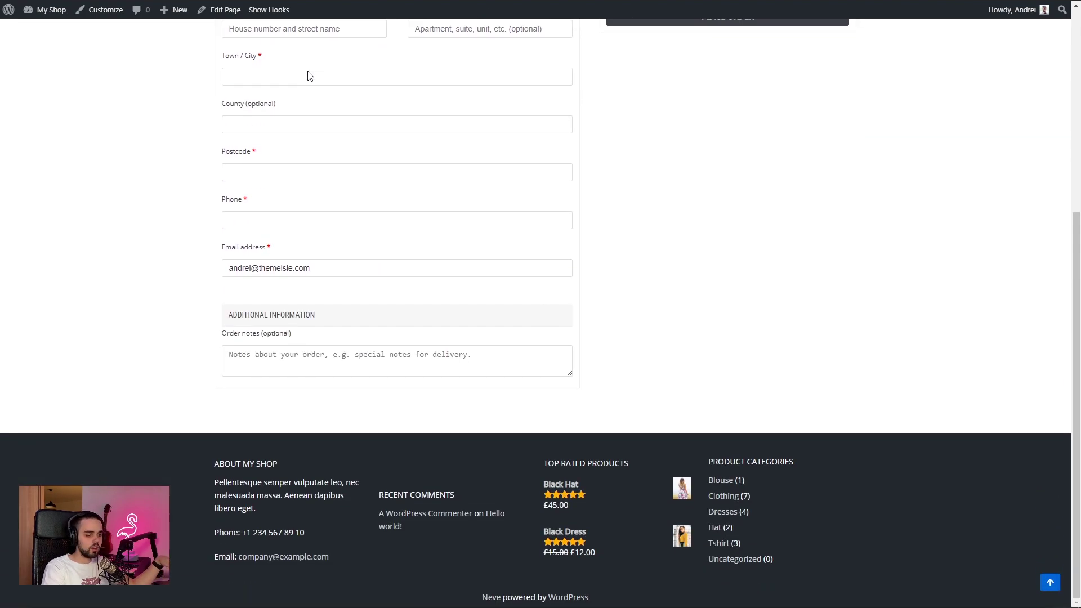
scroll(306, 73, up, 10)
scroll(308, 75, down, 6)
scroll(307, 76, up, 6)
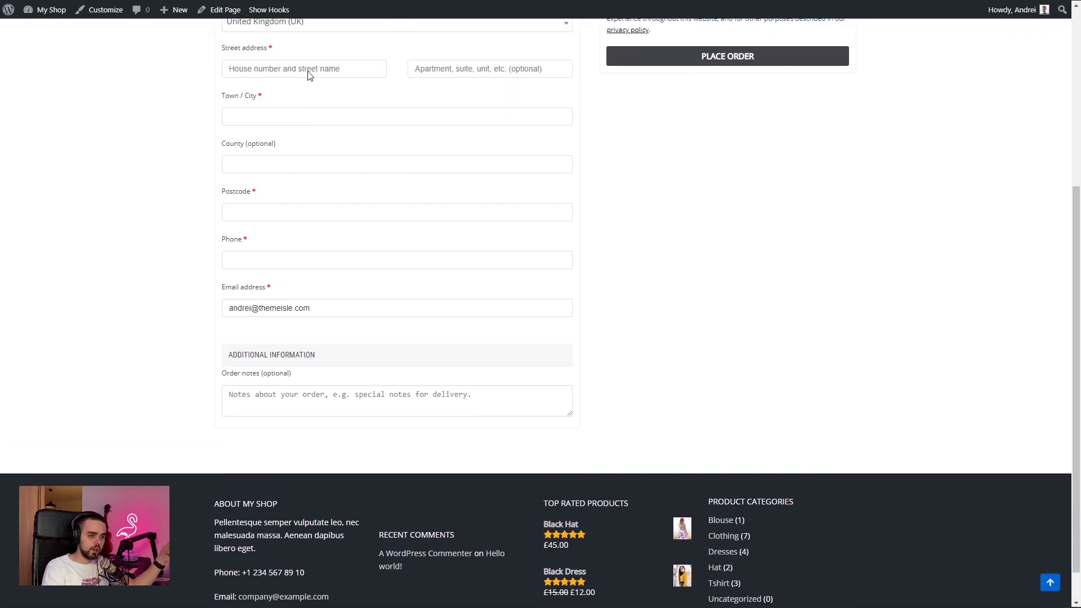
click(110, 18)
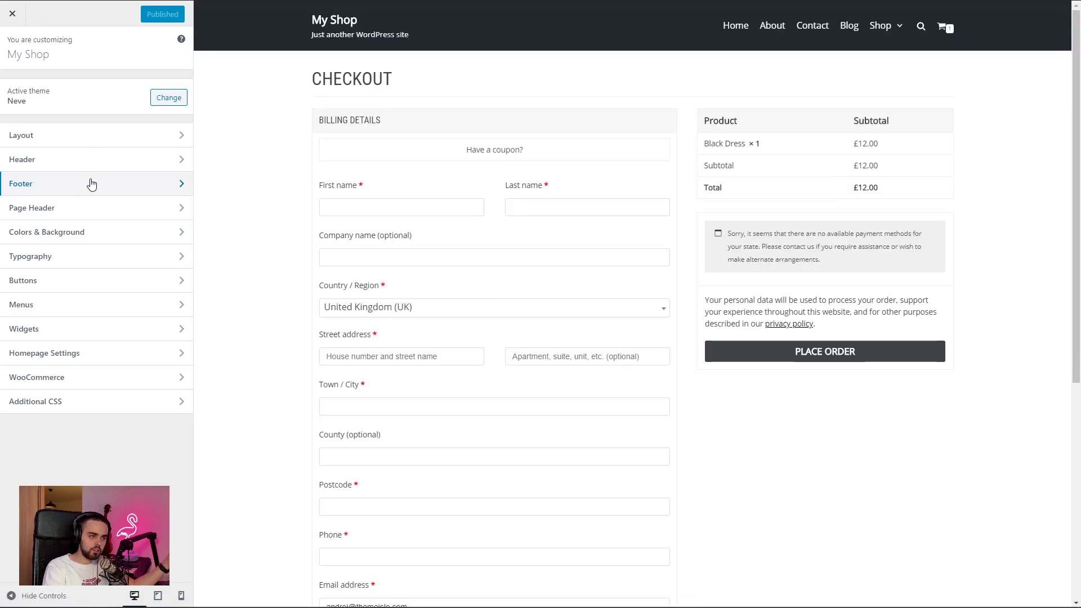
Delete the Footer Two, Three, Four and One columns from the footer builder
click(92, 184)
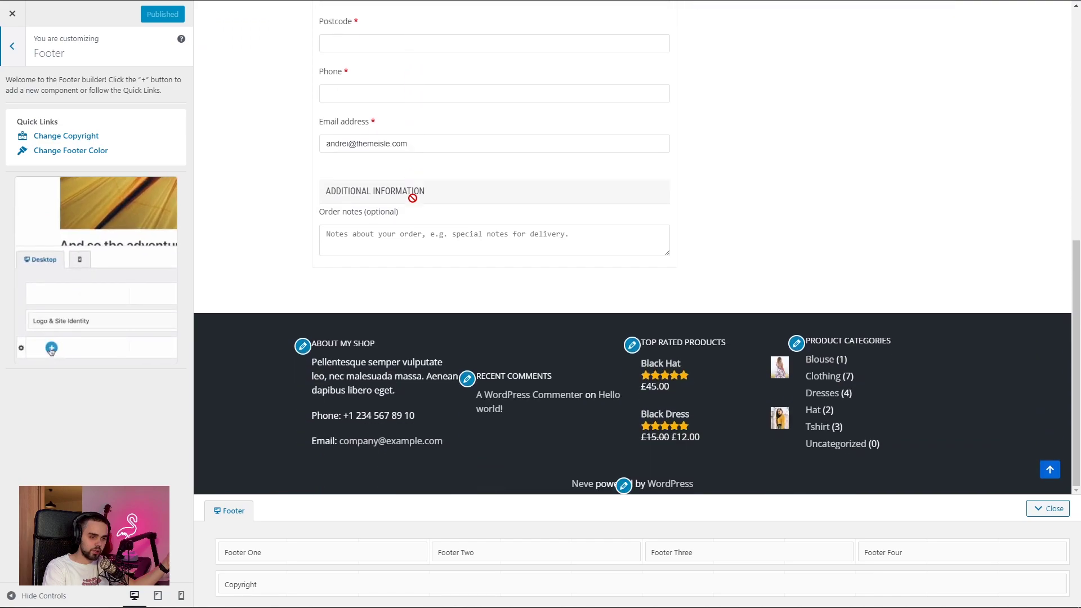
click(631, 345)
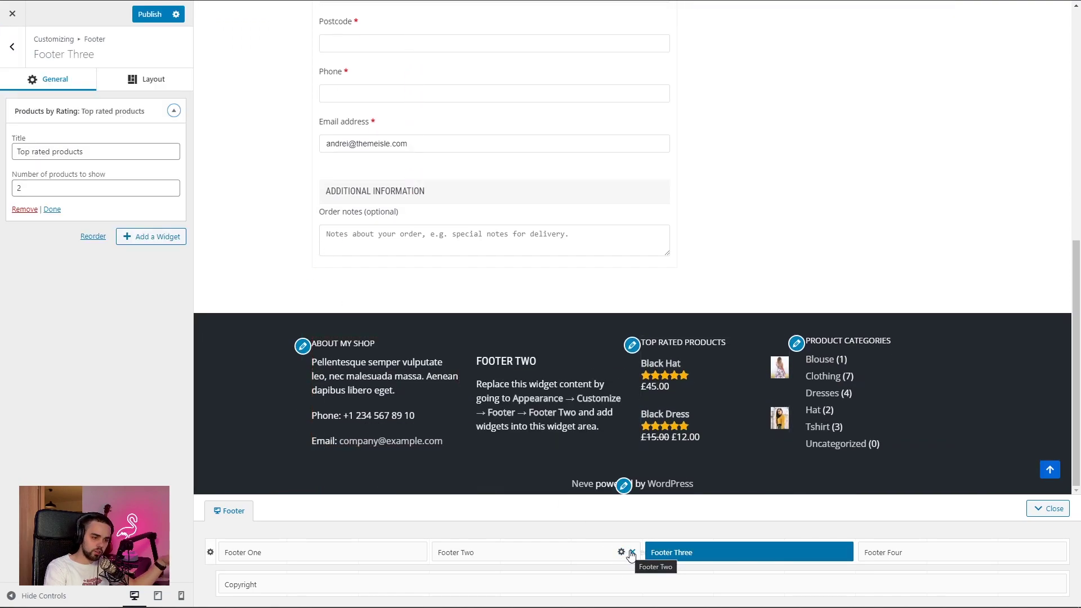
click(631, 552)
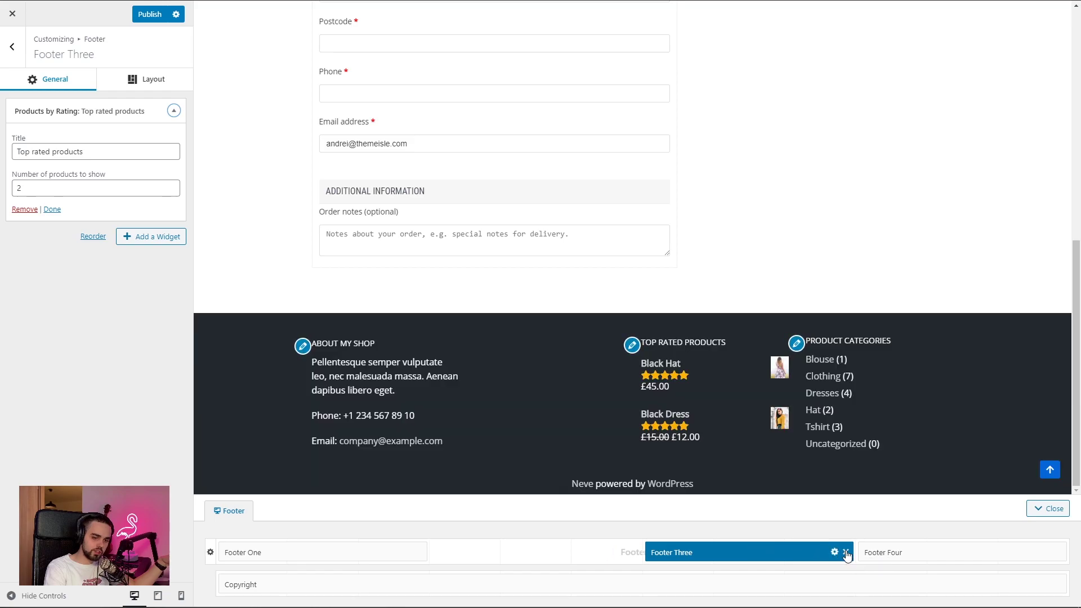
click(846, 552)
click(1059, 553)
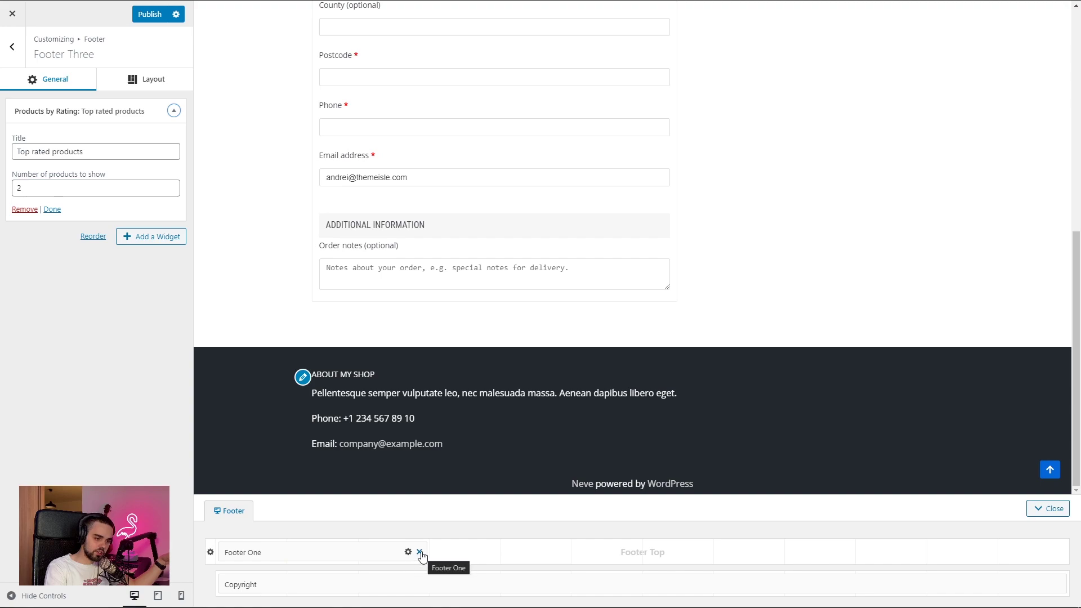
click(419, 551)
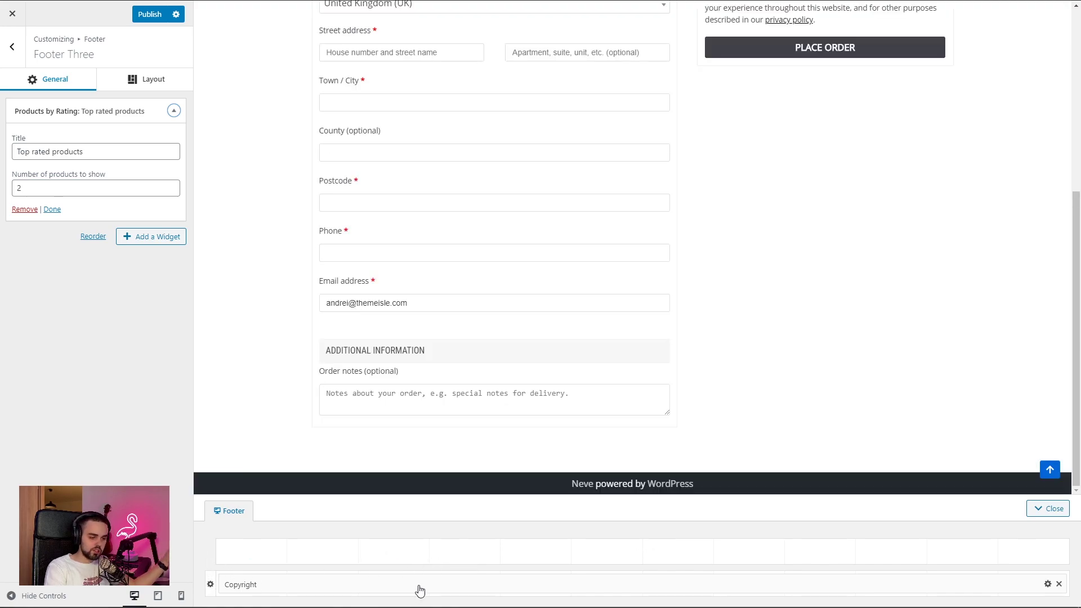
Make the Footer Bottom row background grey
click(211, 585)
click(151, 79)
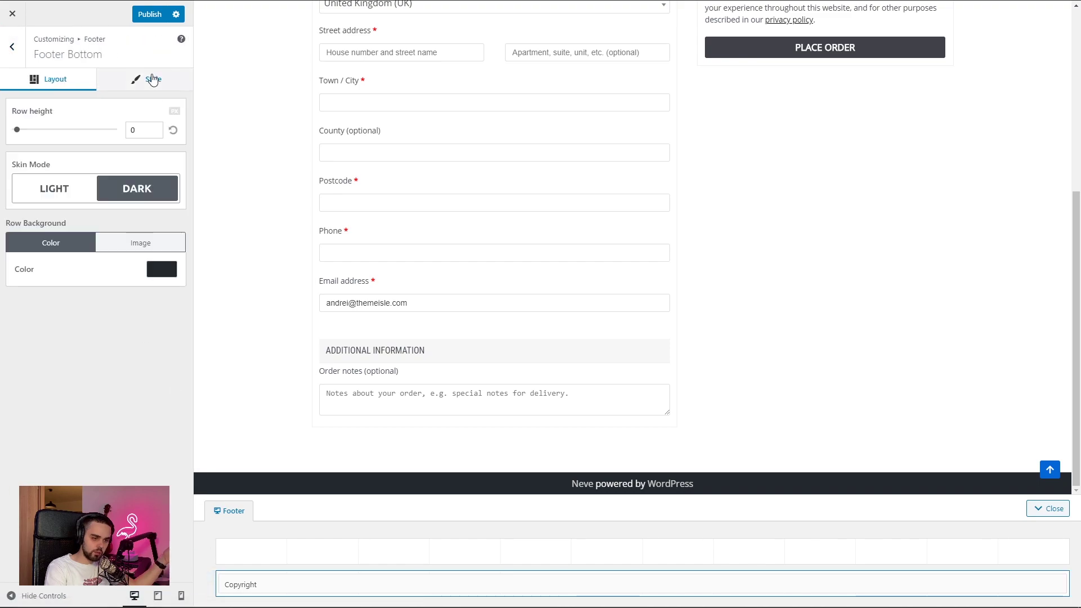
click(162, 269)
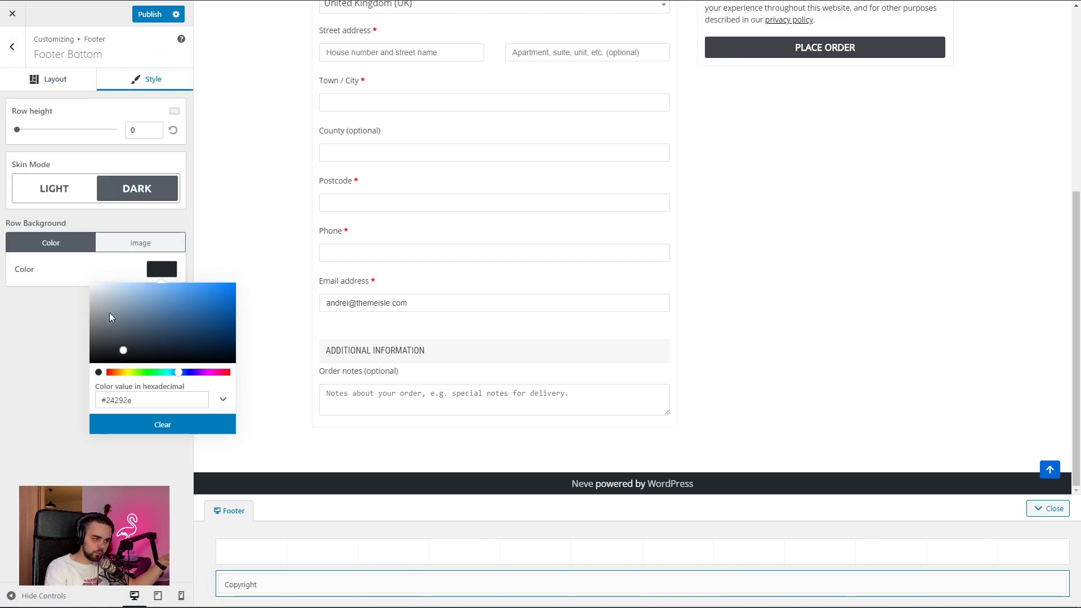
drag(109, 313, 83, 315)
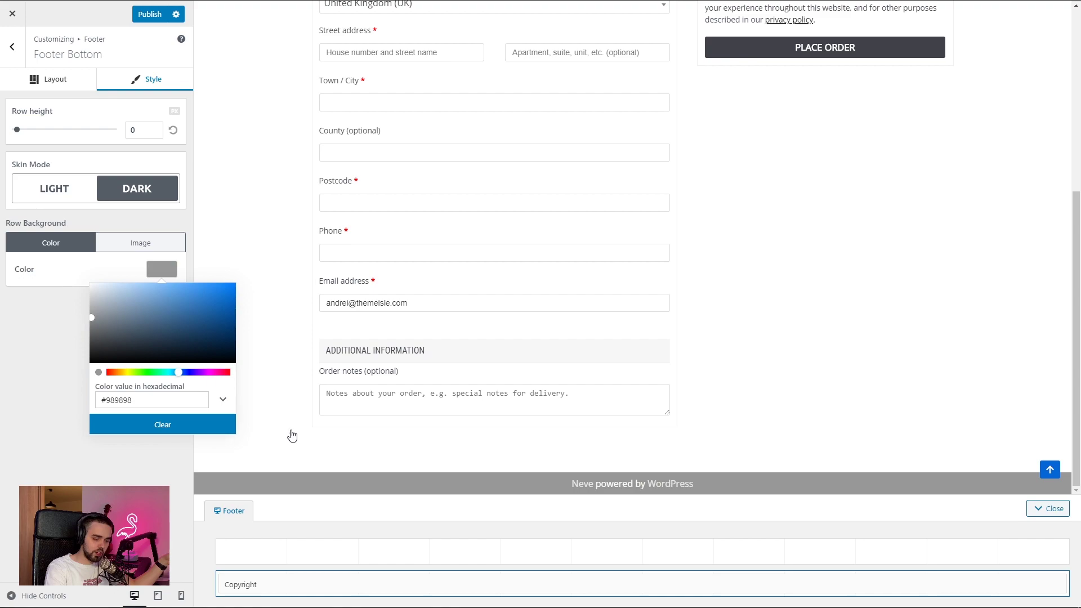
Narrow the copyright block and add a Payment Icons component beside it
drag(1066, 589, 549, 599)
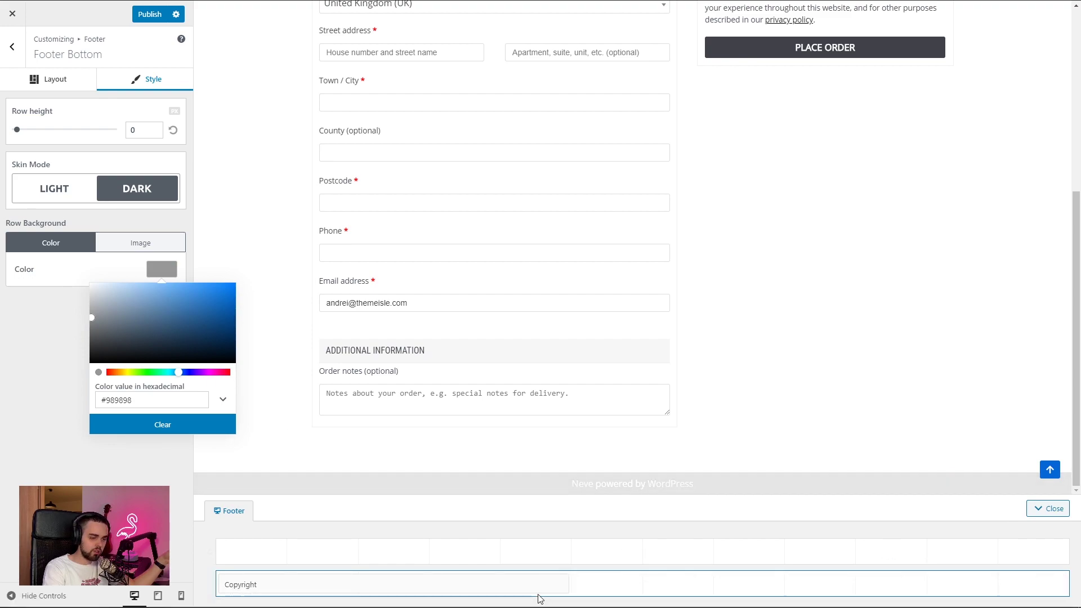
click(550, 583)
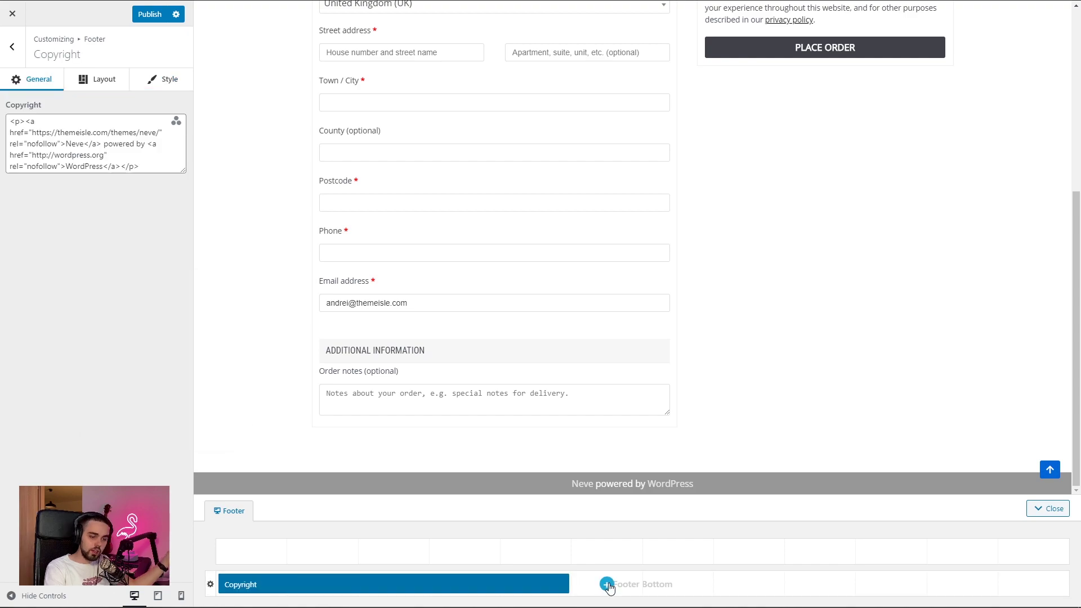
click(601, 584)
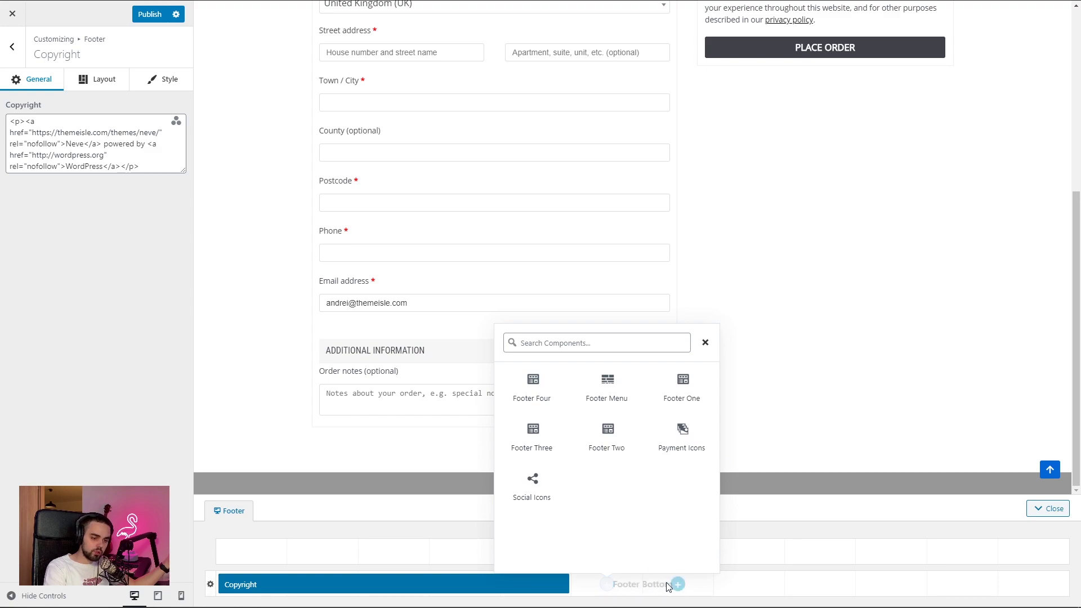
click(676, 585)
click(749, 585)
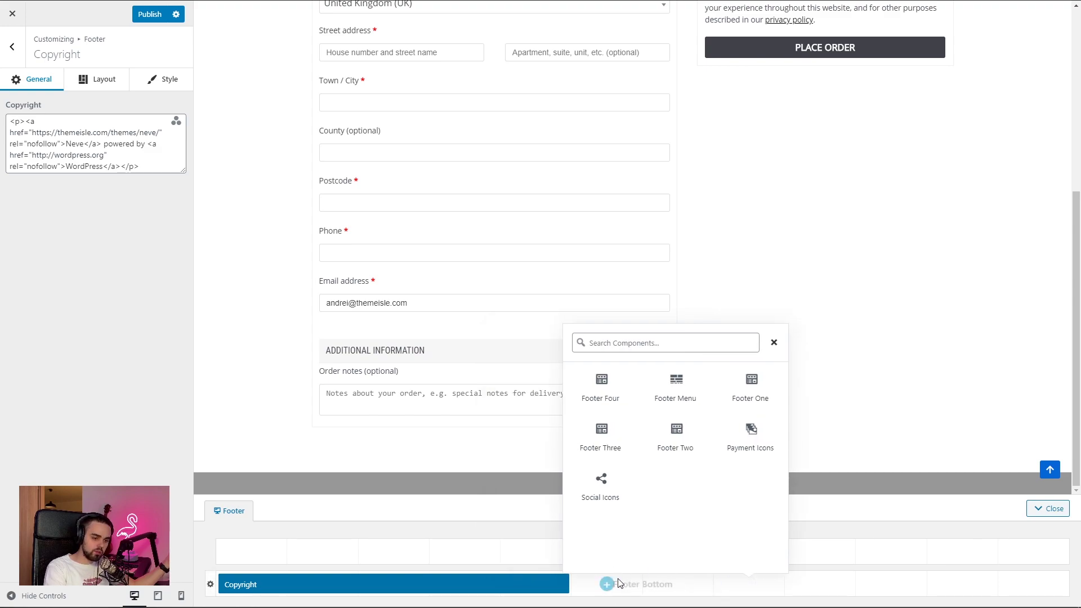
click(607, 585)
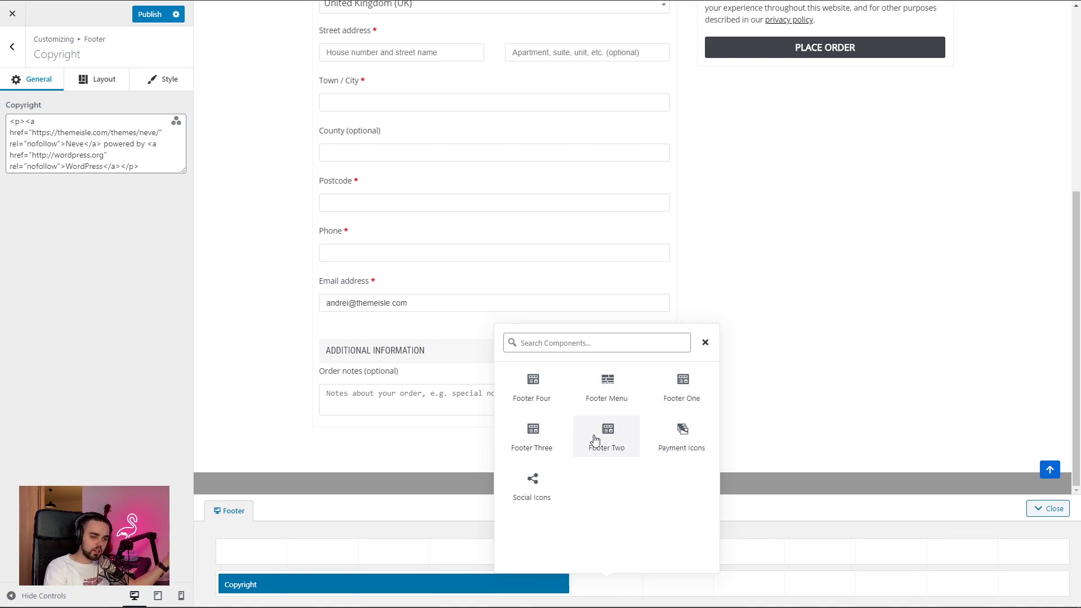
click(674, 440)
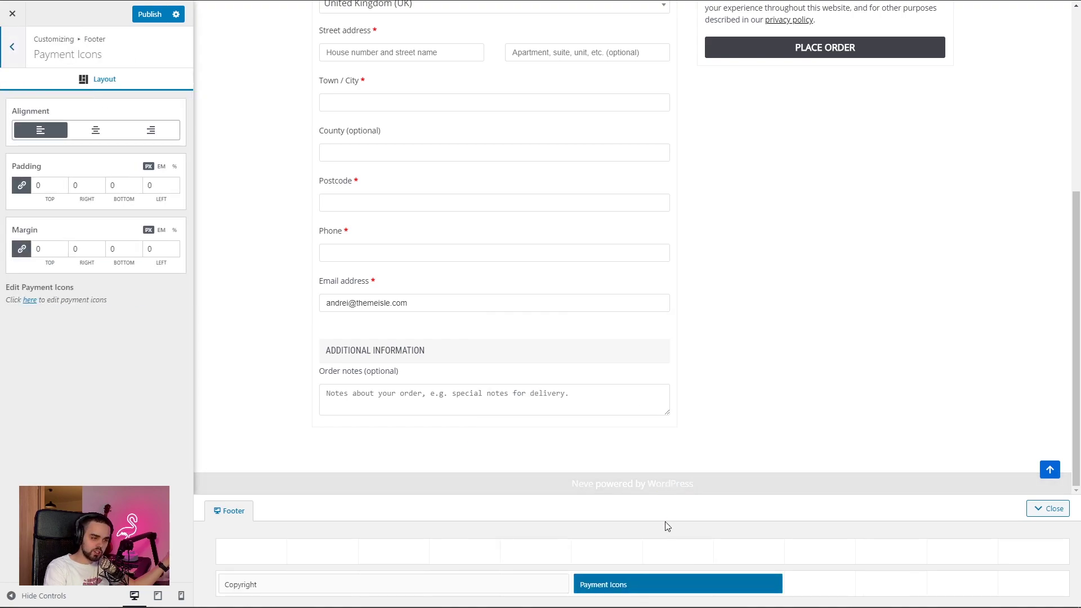
Move the payment icons to the far right, right-align them, and left-align the copyright
drag(664, 592, 947, 593)
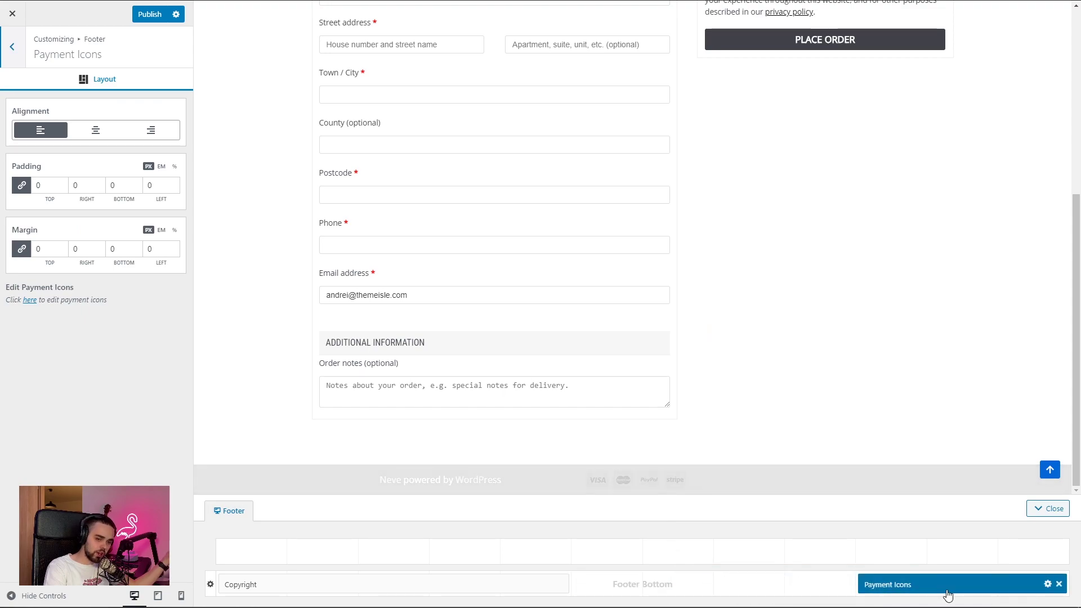
click(158, 134)
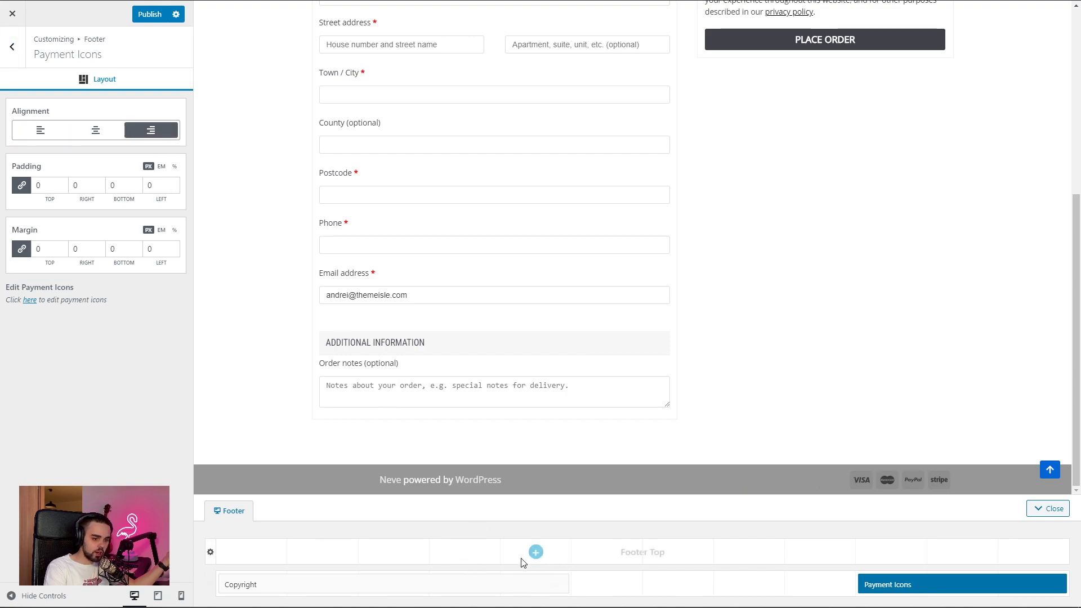
click(492, 583)
click(87, 82)
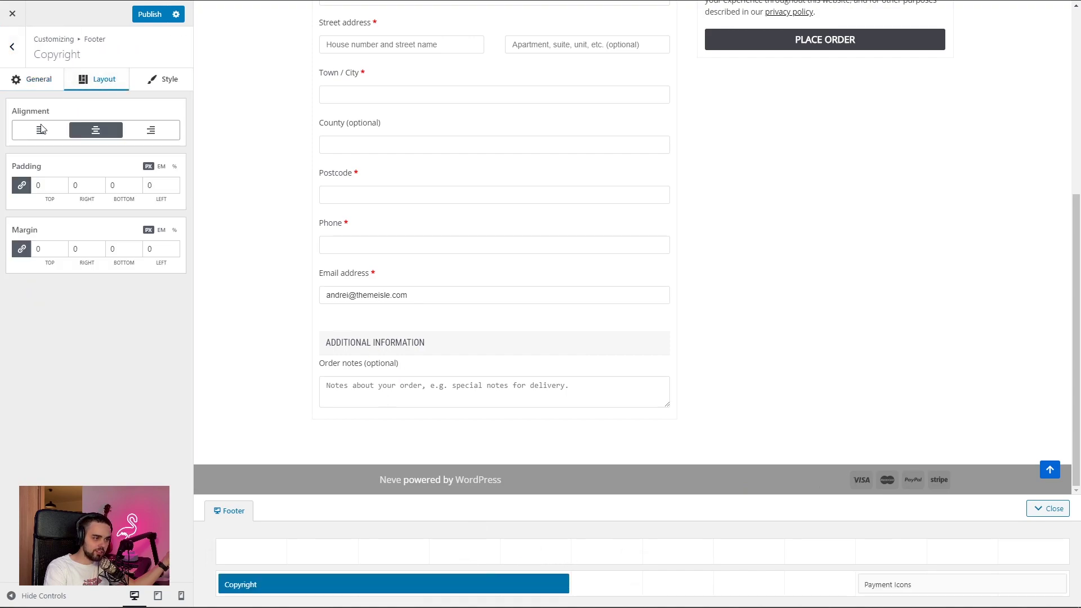
click(41, 130)
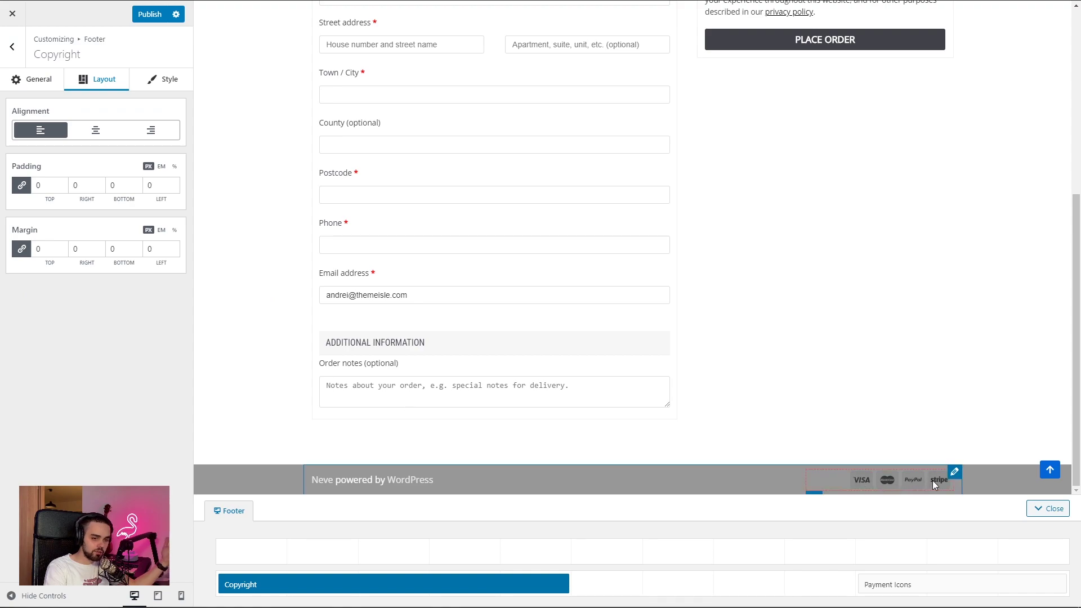
click(957, 588)
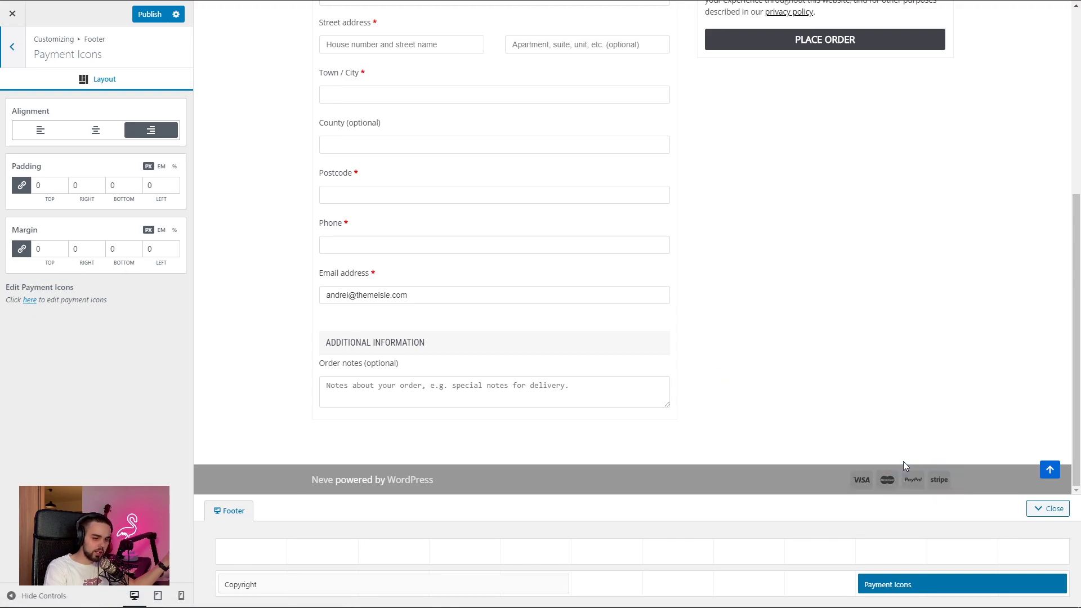
Hide PayPal and Stripe; show Visa Electron, Cash on Delivery, American Express, Apple Pay and Google Pay icons
click(29, 301)
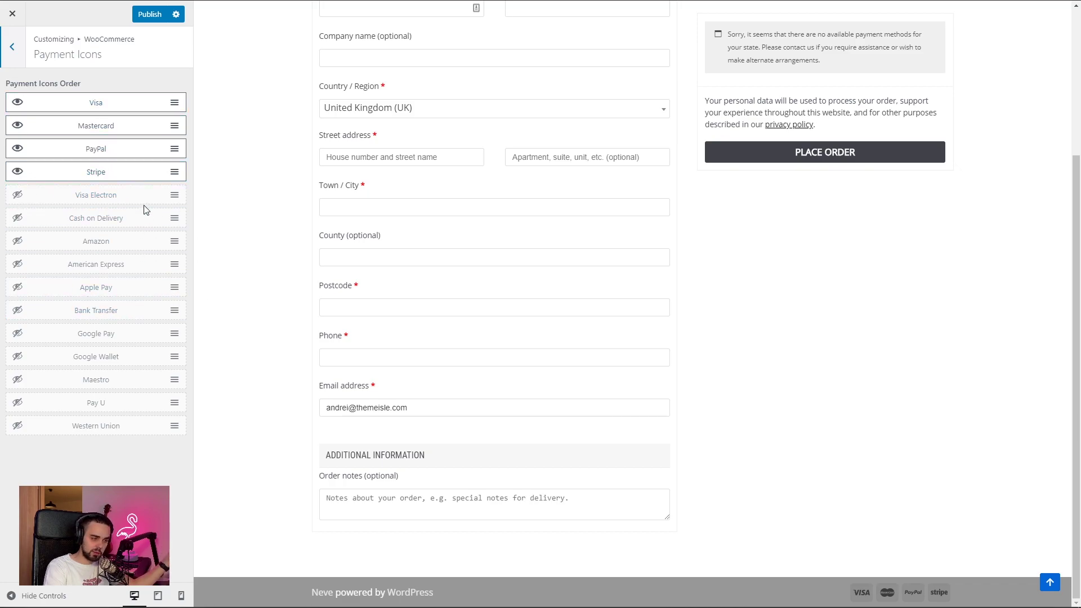
click(18, 148)
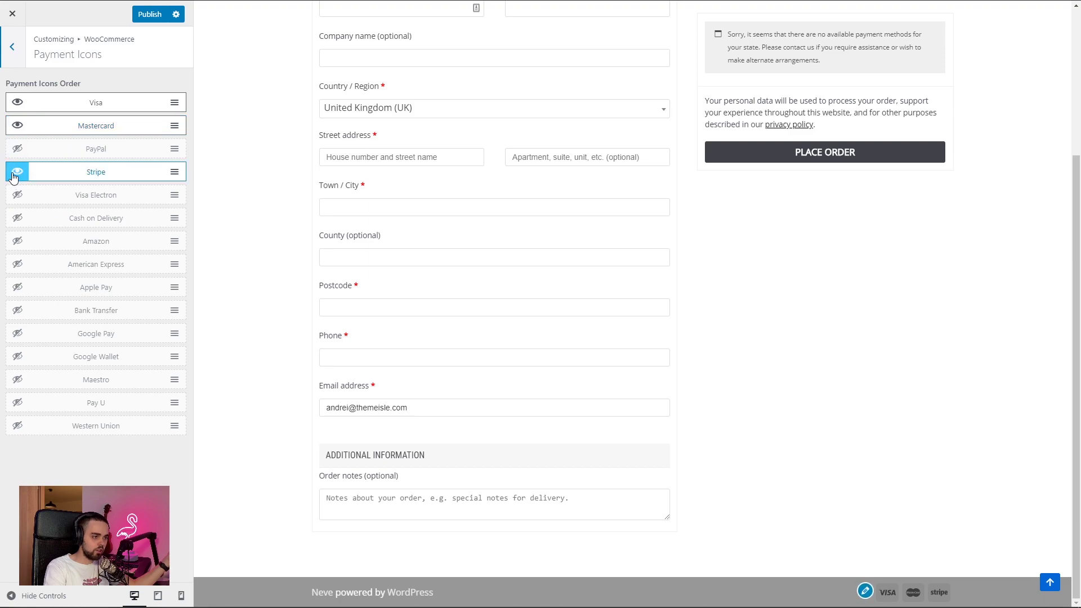
click(16, 172)
click(15, 194)
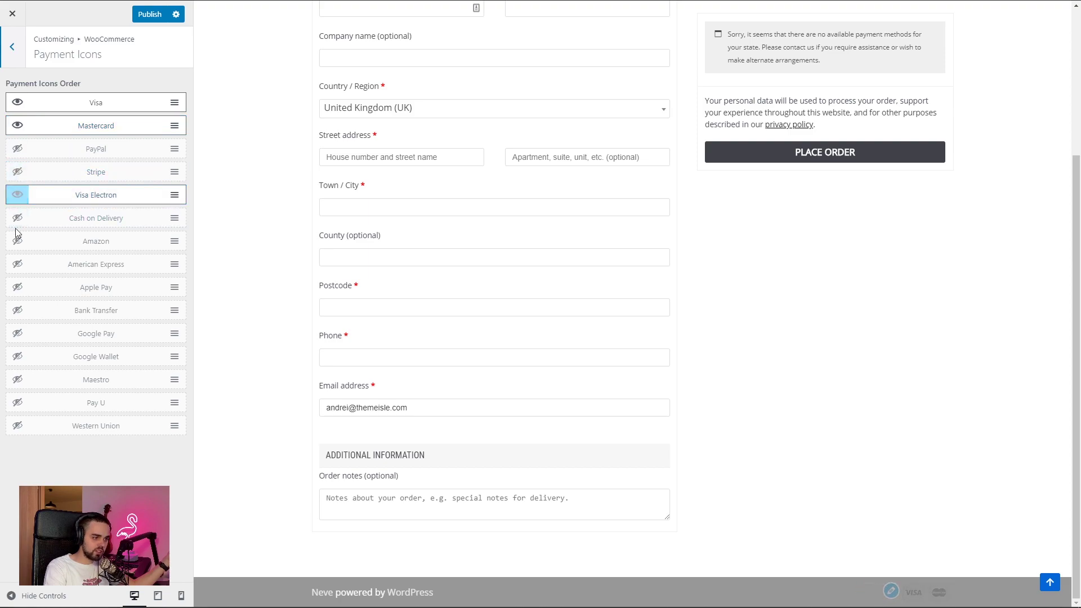
click(17, 218)
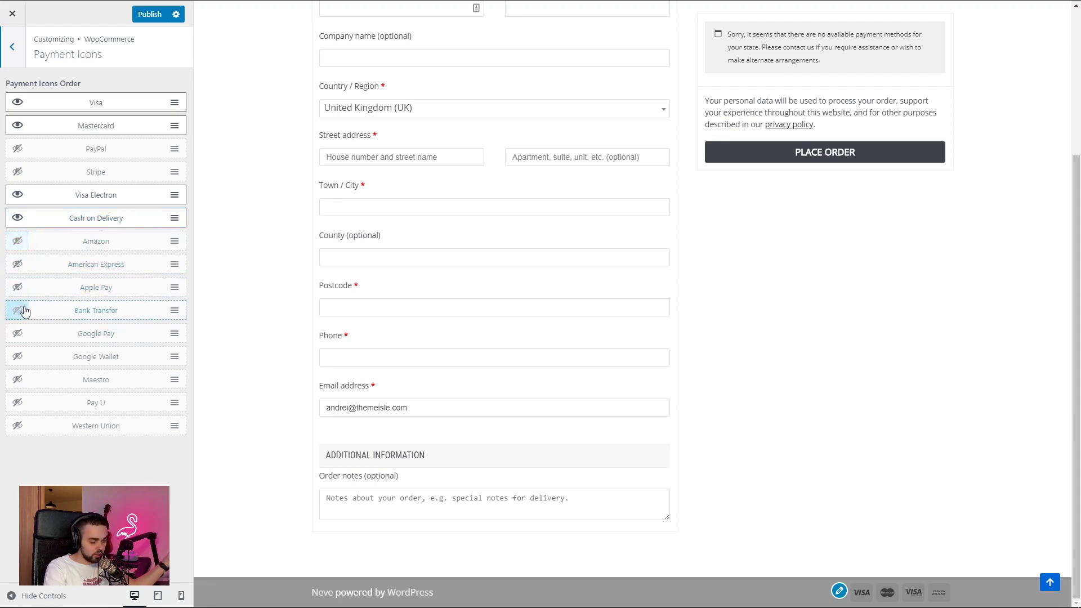
click(17, 270)
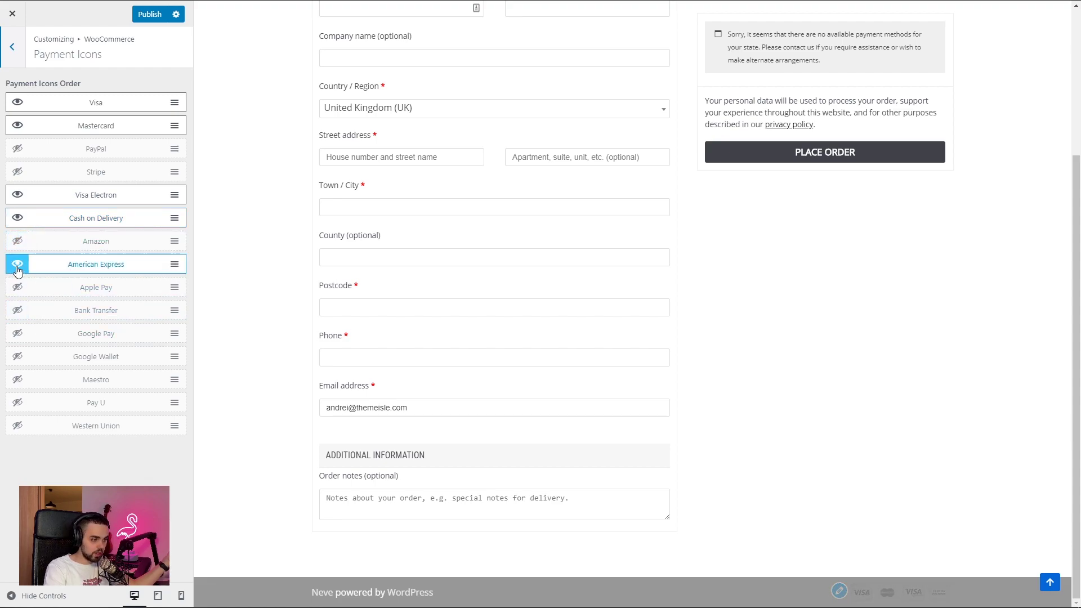
click(19, 289)
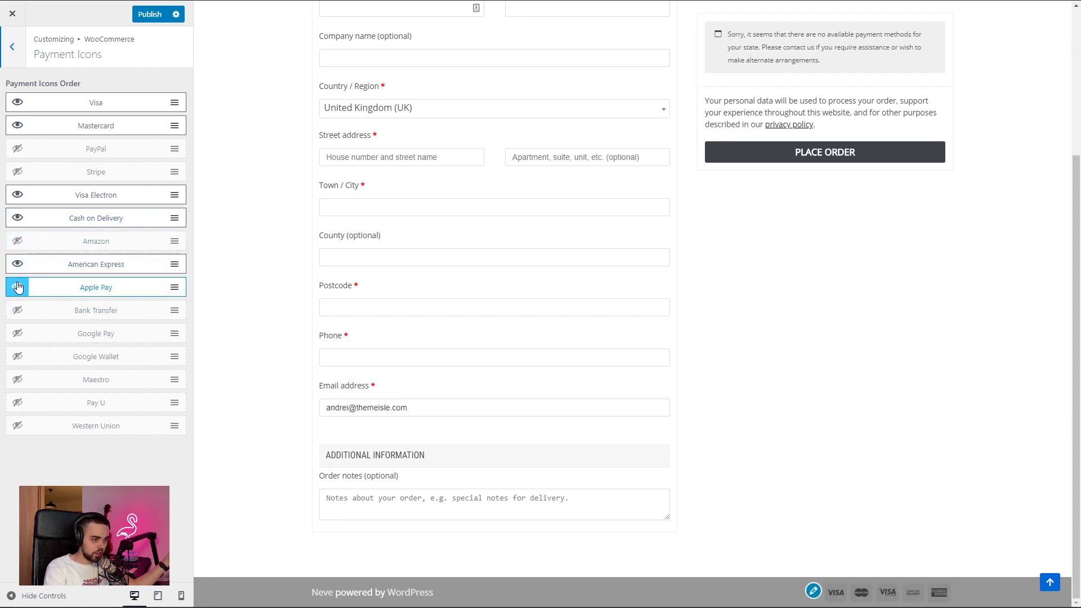
click(17, 333)
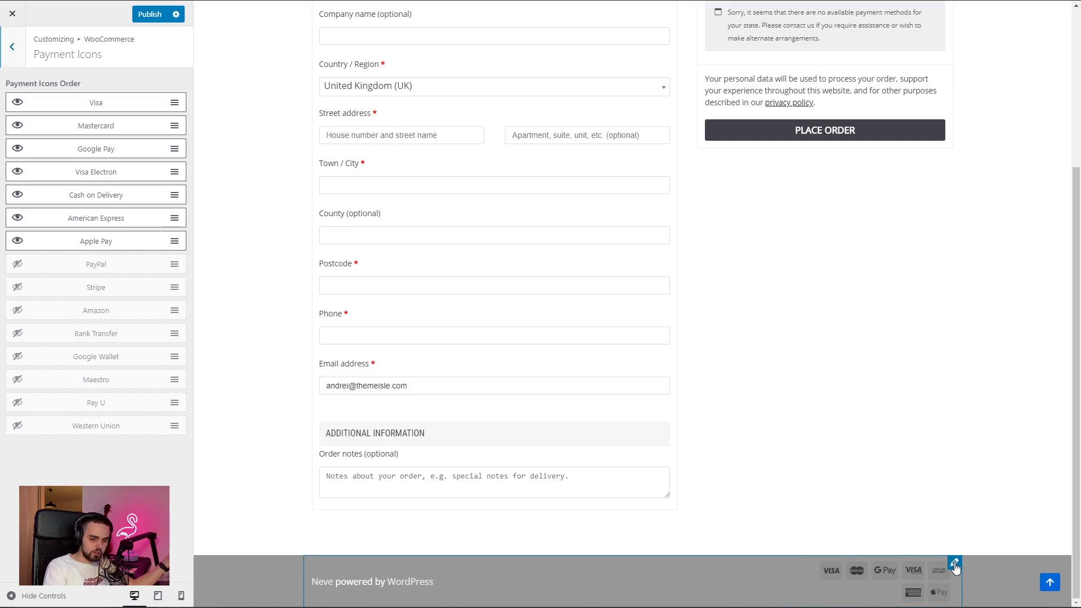
Drag the Payment Icons item's left edge leftward so all seven icons fit in one row
click(954, 564)
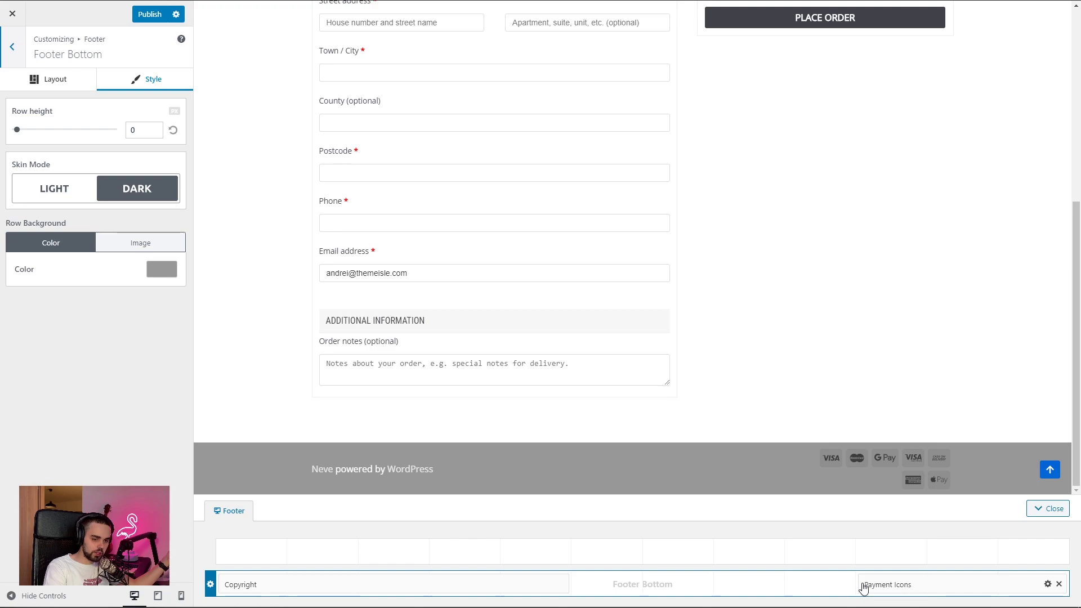
drag(860, 581, 726, 592)
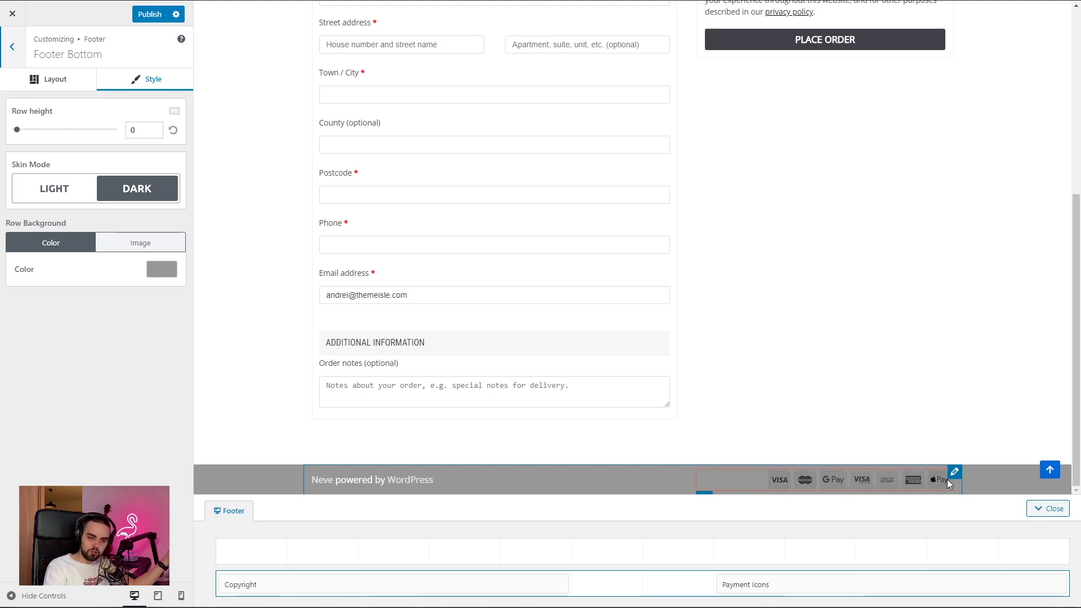
scroll(697, 342, up, 5)
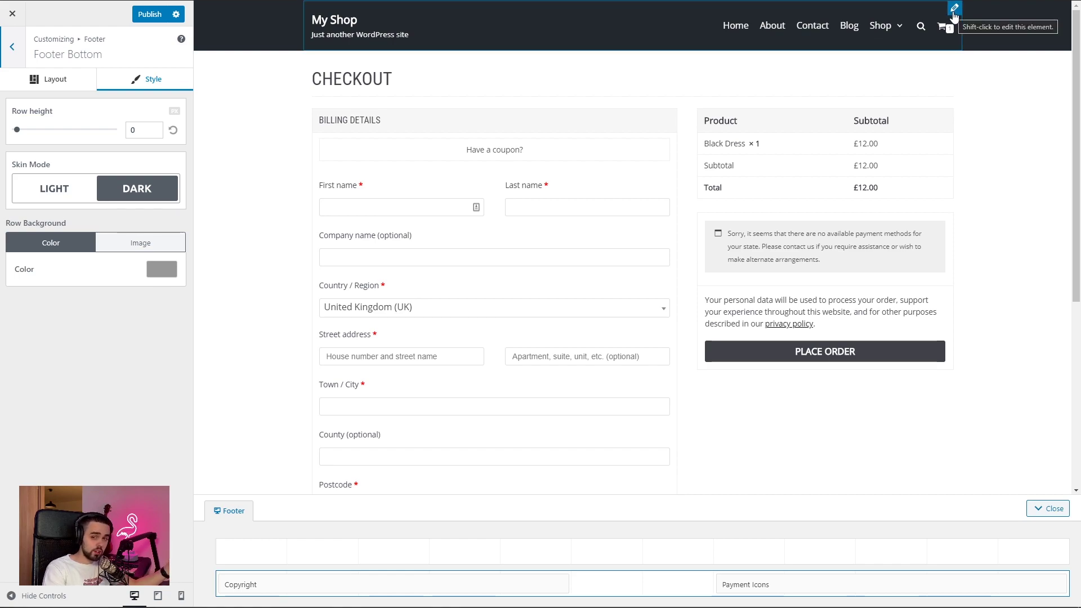
Select the 'Distraction free checkout' header in Global Header Settings, publish, and close the Customizer
click(954, 9)
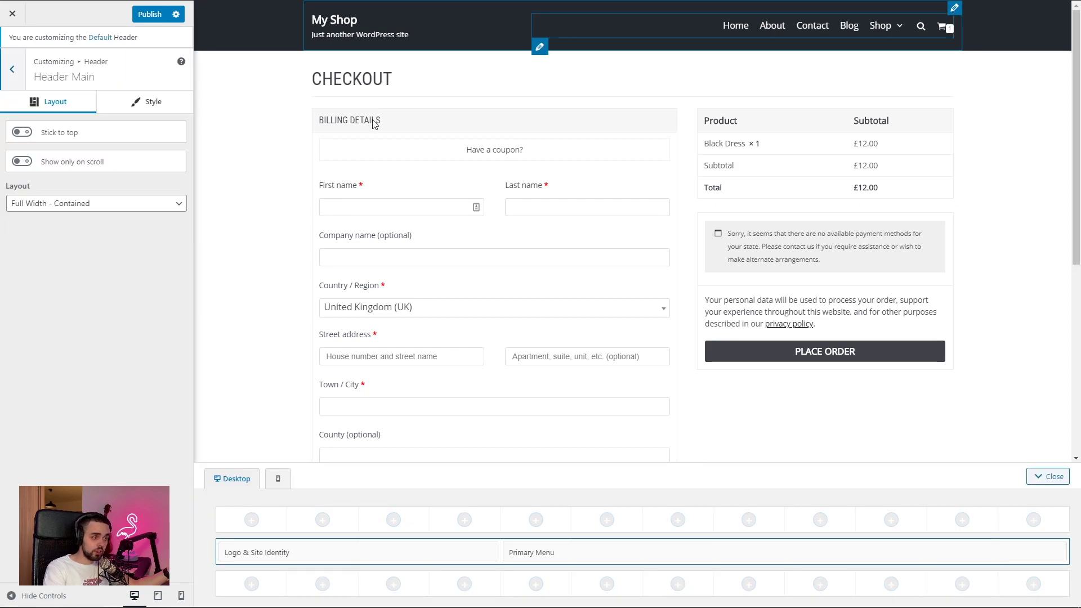
click(12, 71)
click(48, 191)
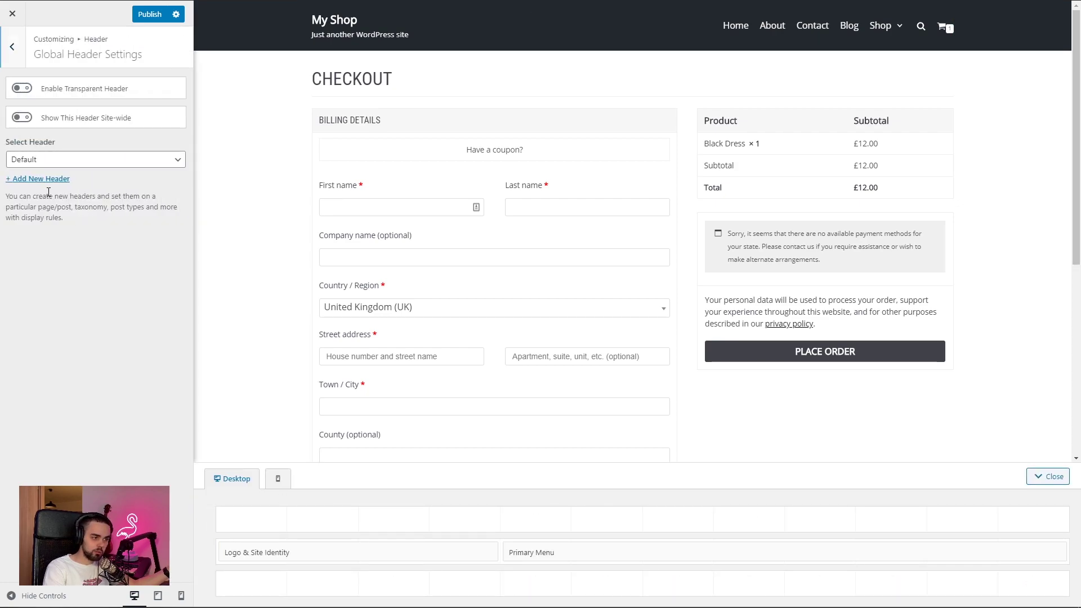
click(60, 158)
key(Escape)
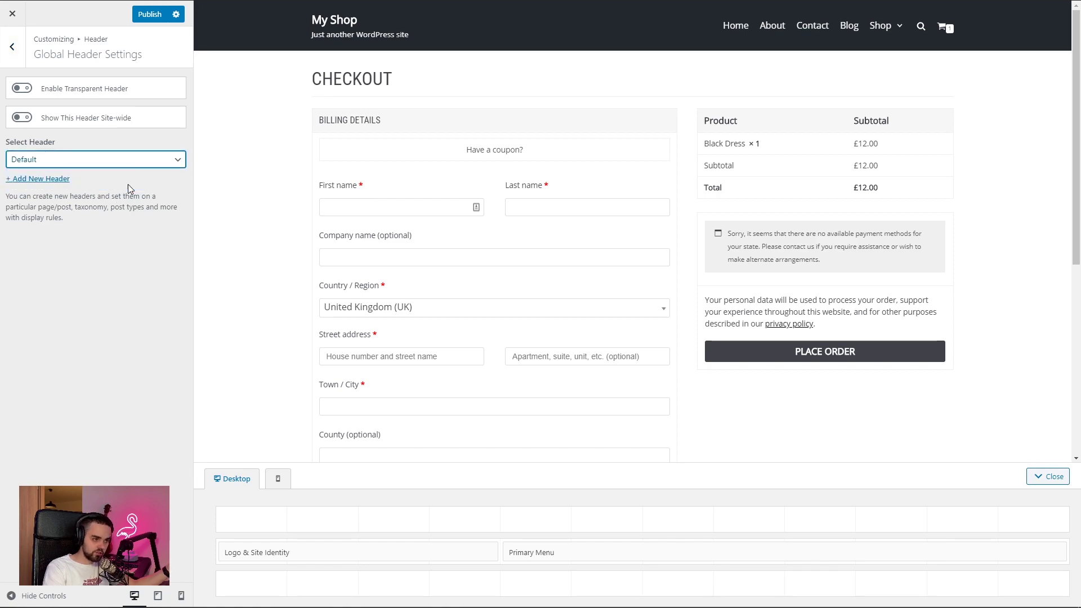
key(Down)
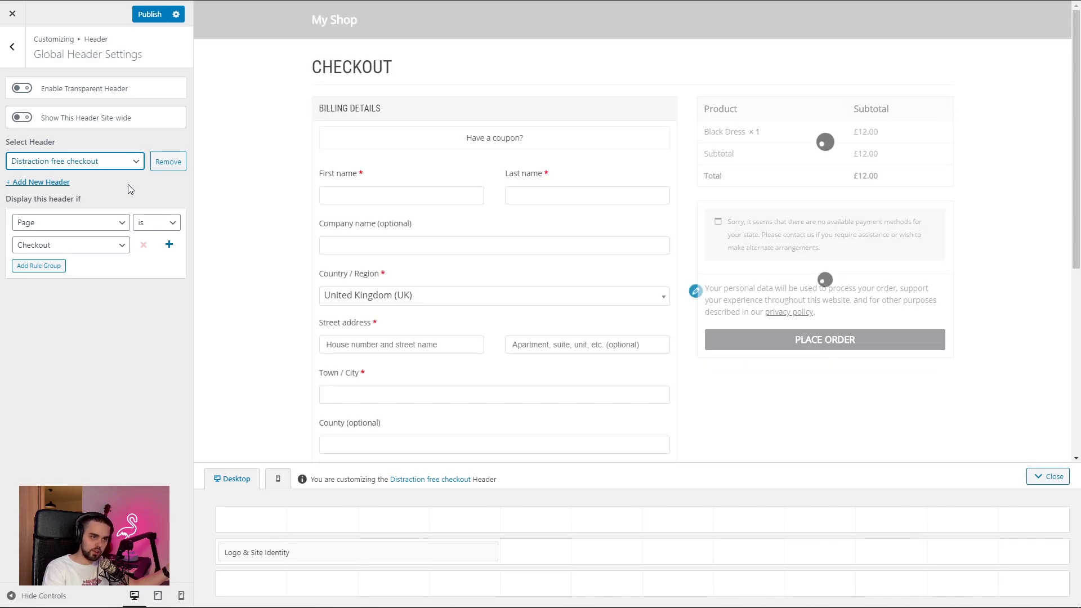
click(148, 15)
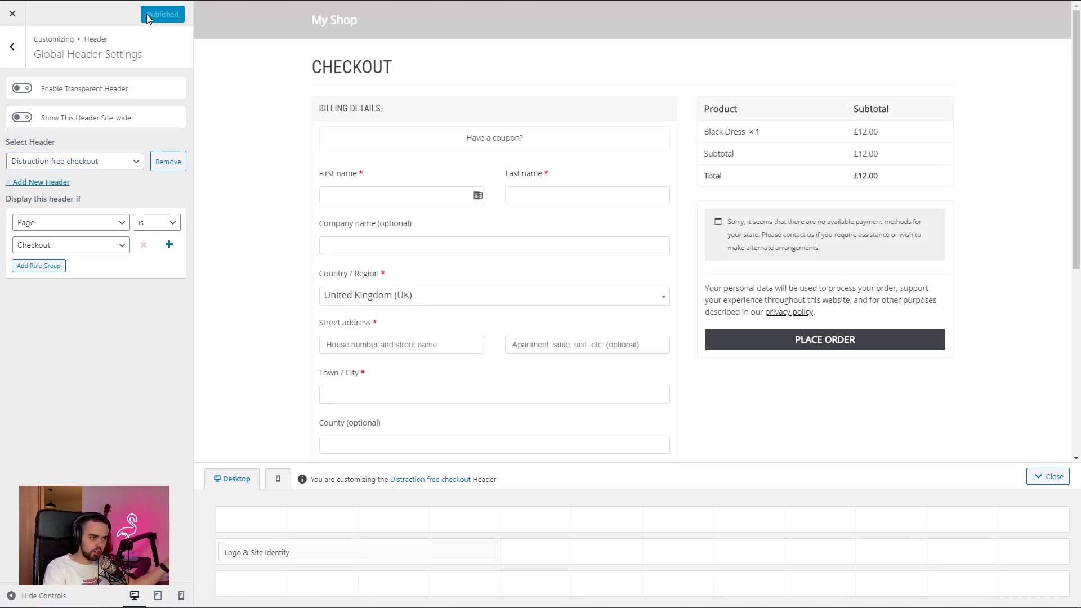
click(15, 16)
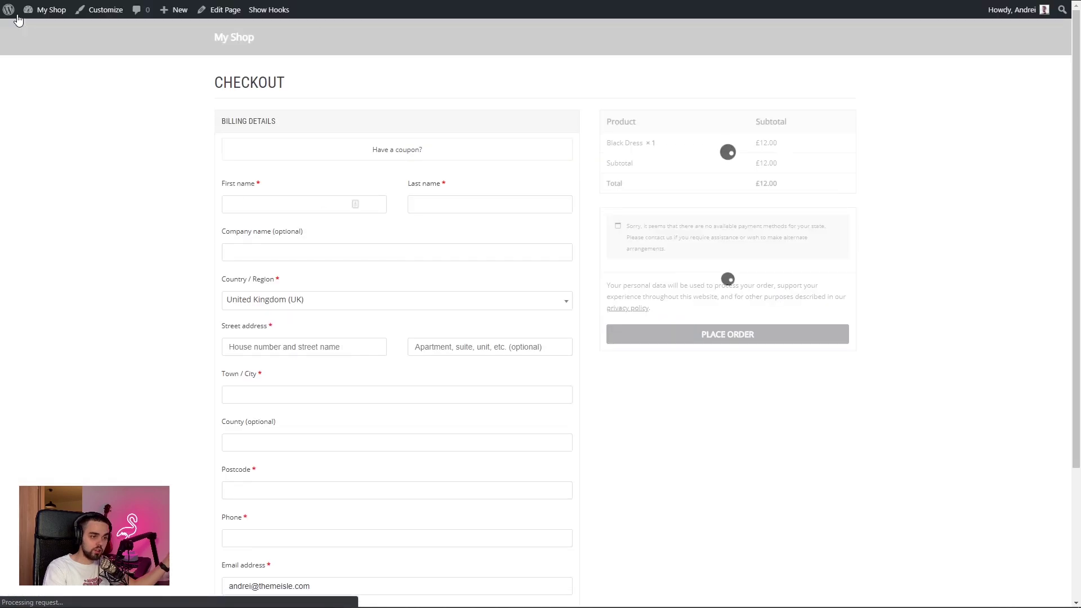
Scroll through the live checkout page, then reopen the Customizer from the admin bar
scroll(225, 133, down, 4)
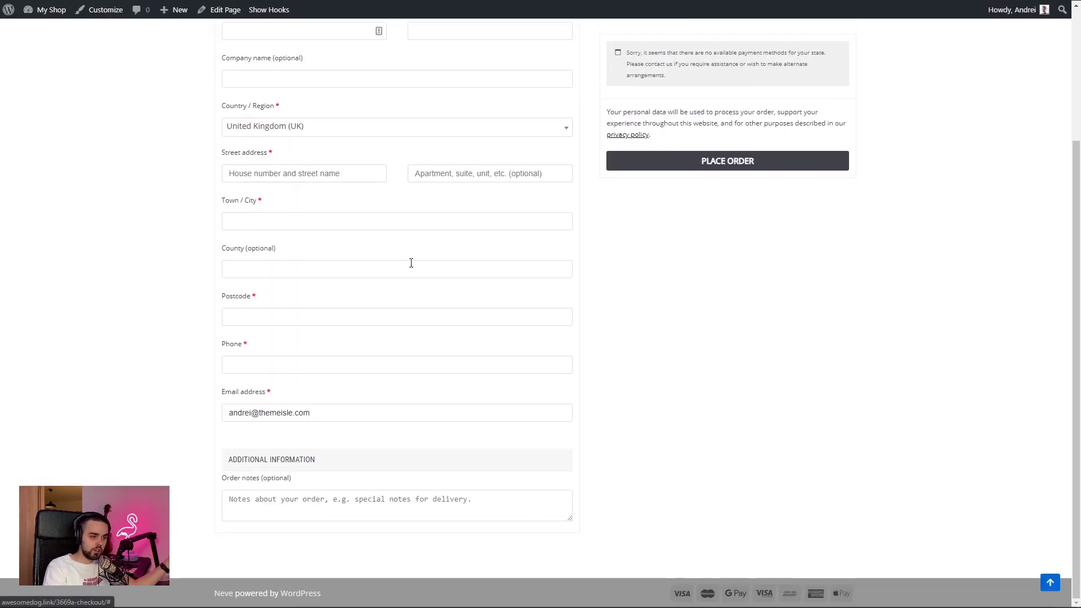
scroll(439, 267, up, 4)
scroll(293, 369, down, 3)
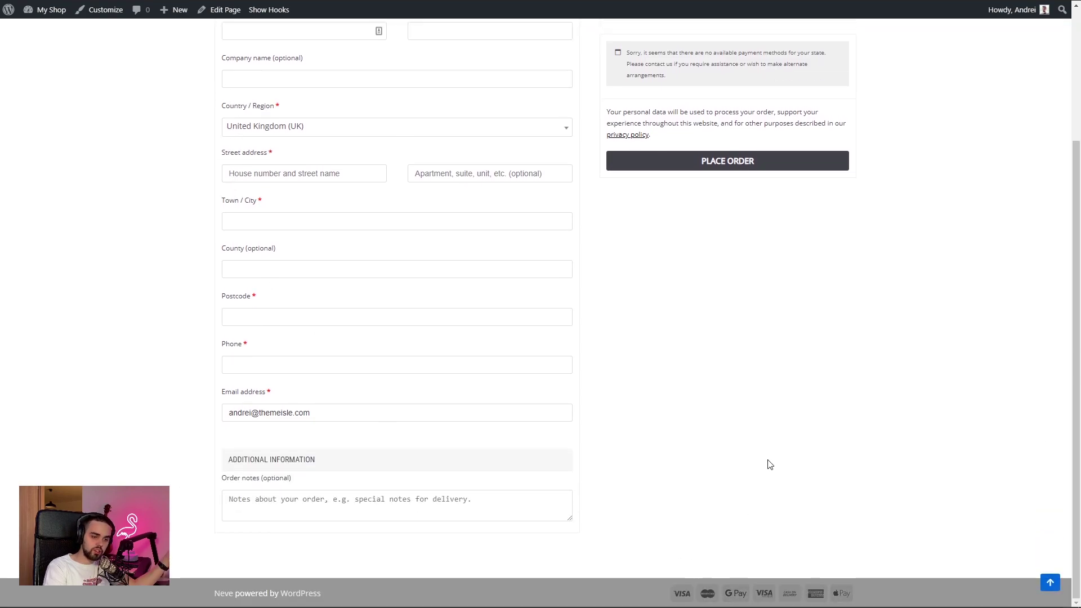
scroll(769, 464, up, 3)
scroll(788, 484, down, 3)
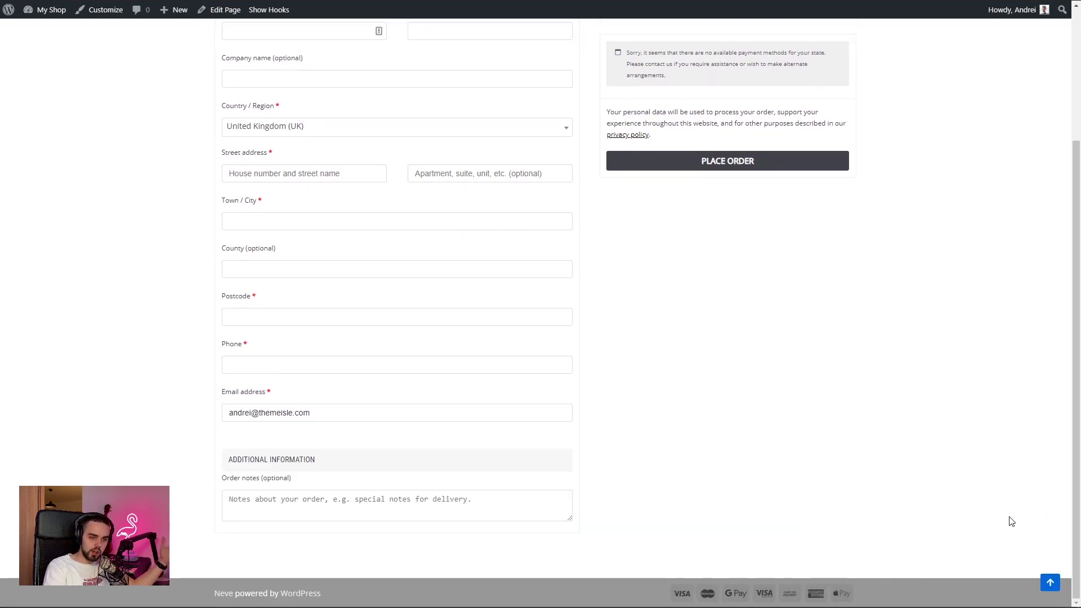
scroll(361, 591, up, 3)
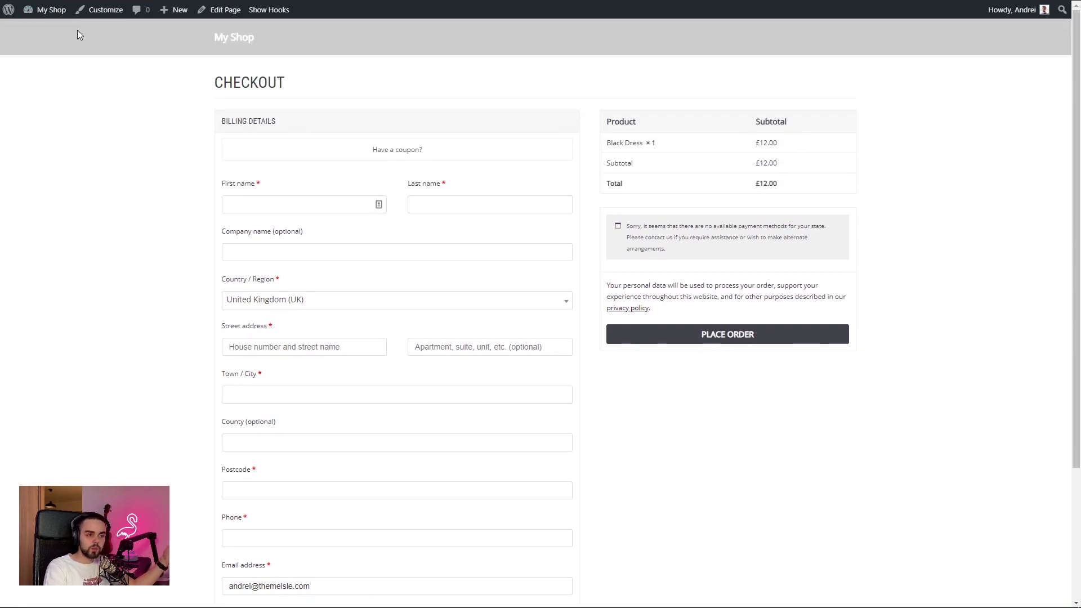
click(112, 12)
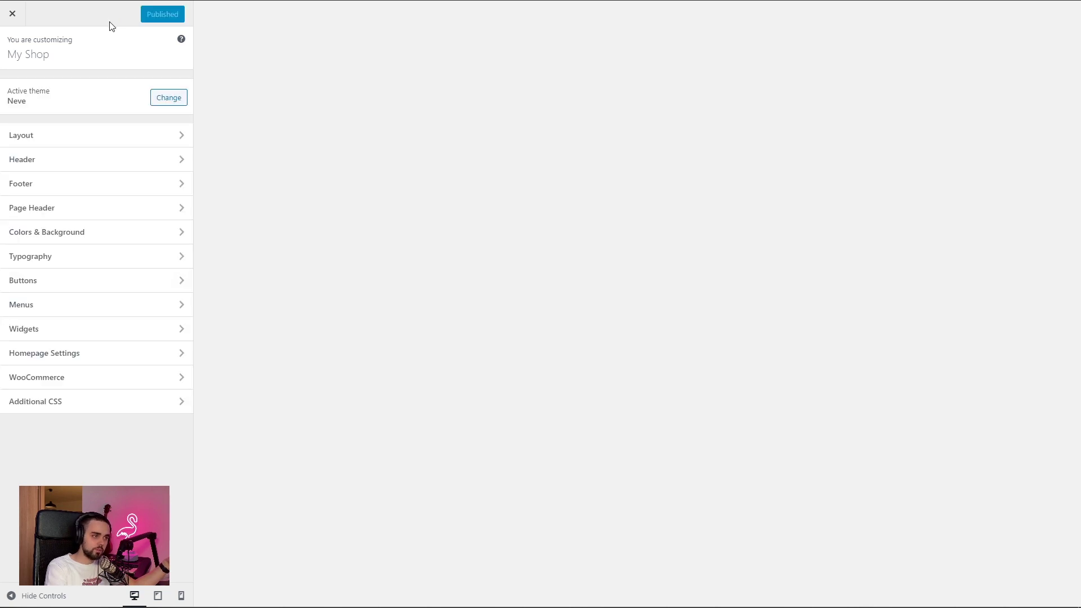
In WooCommerce Checkout Style, enable label placeholders, disable Show Coupon, choose the second style, and publish
click(92, 384)
click(51, 163)
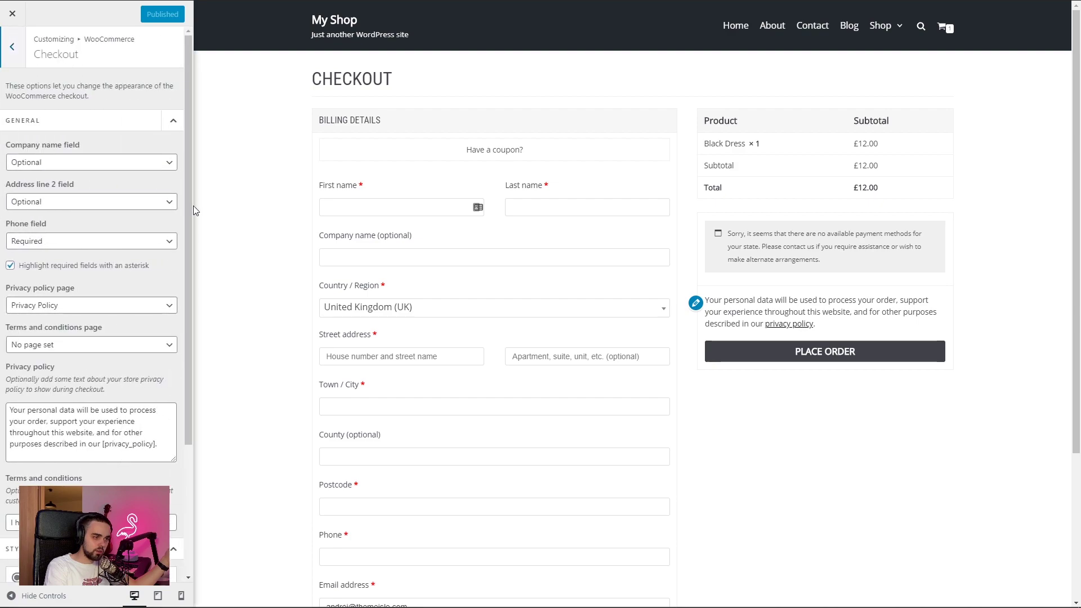
click(92, 132)
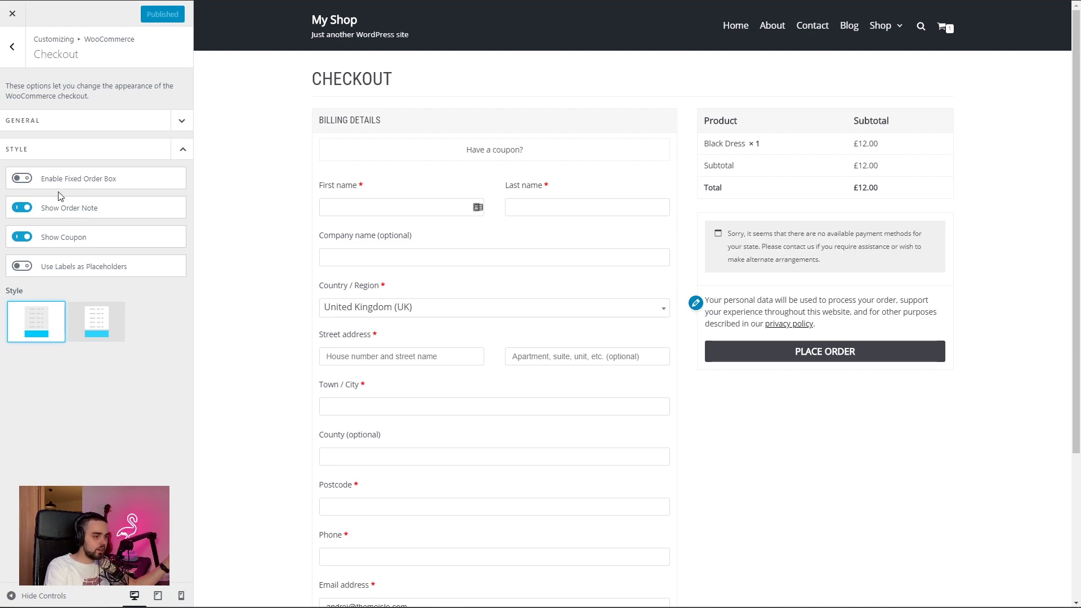
click(63, 269)
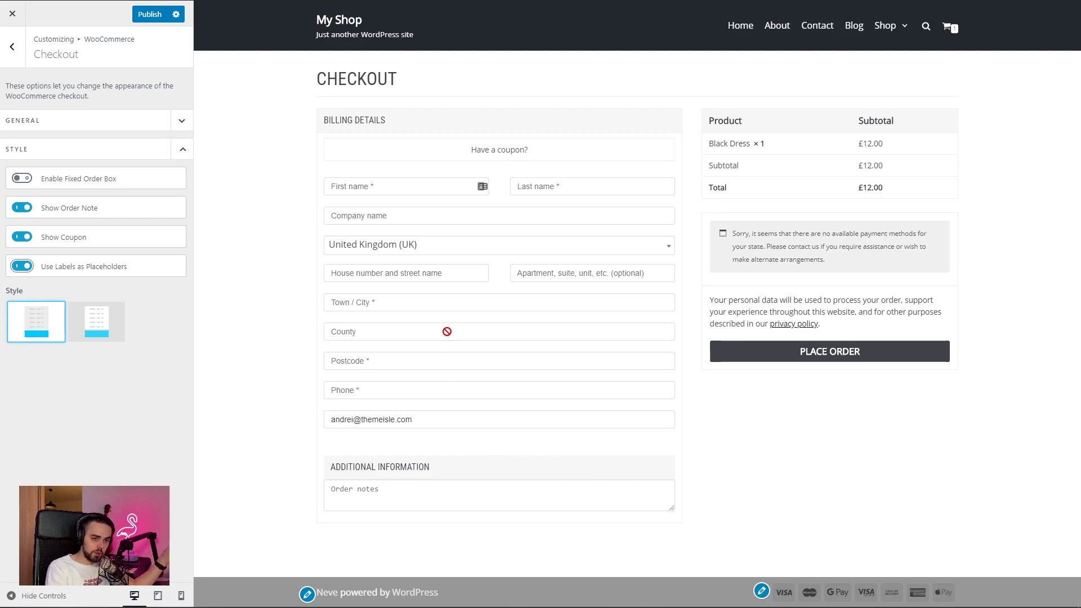
click(66, 241)
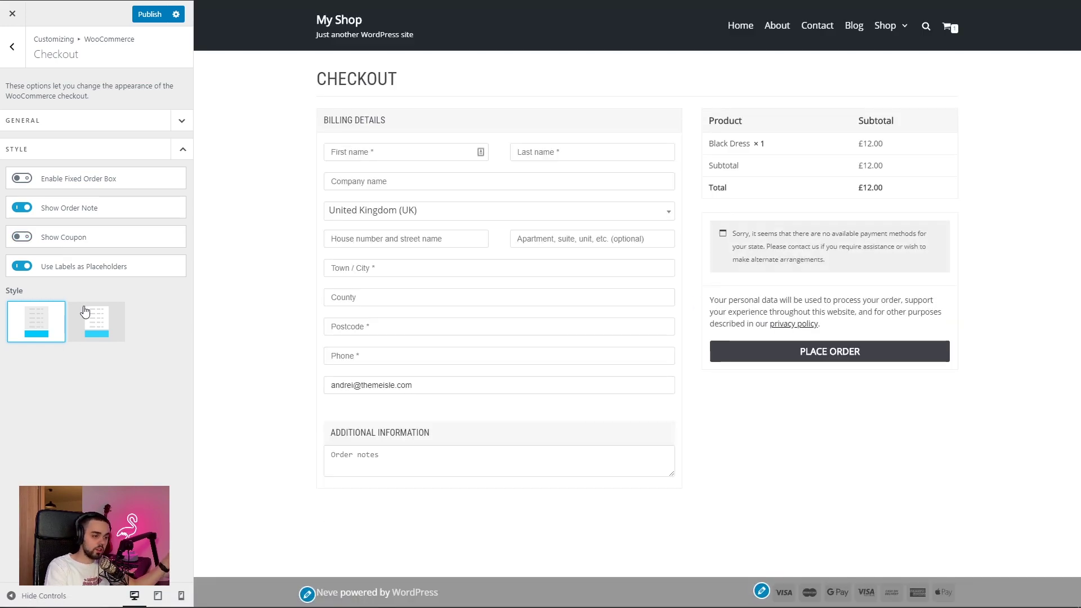
click(85, 311)
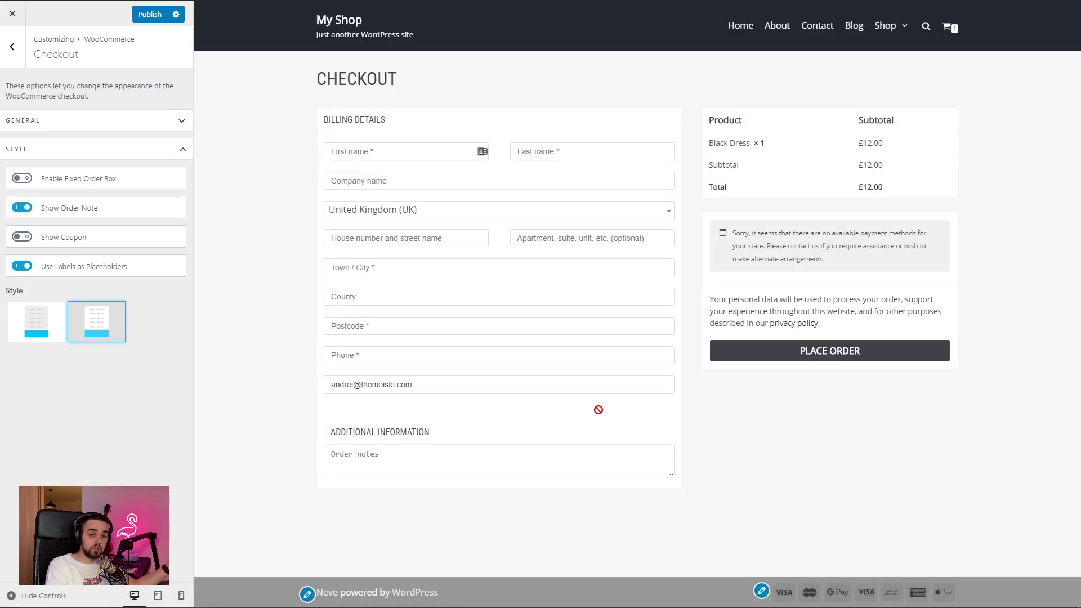
click(158, 22)
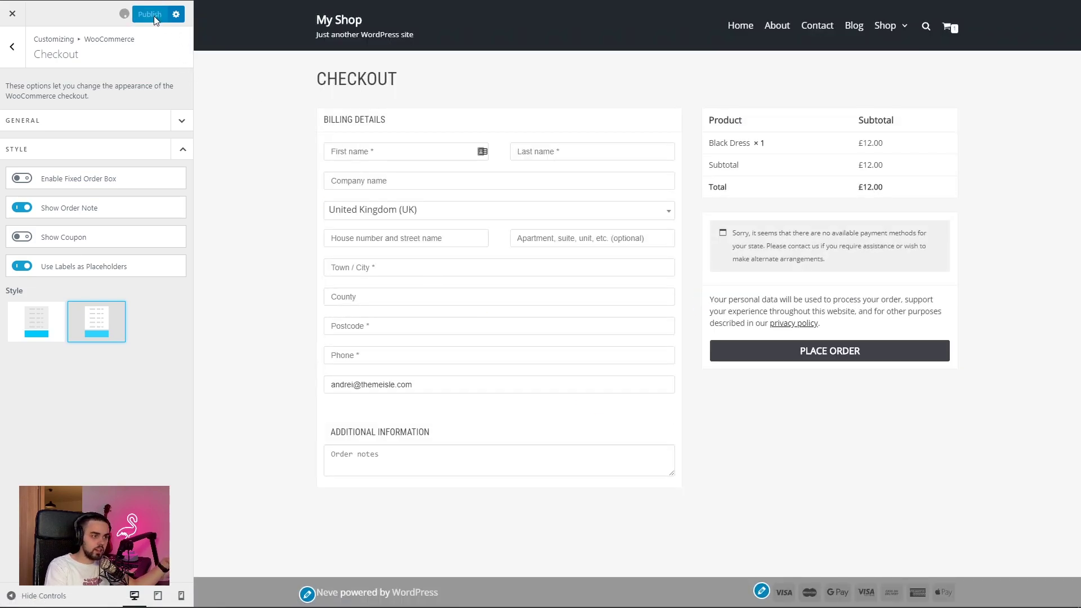
Close the Customizer and scroll the live checkout to review the placeholder fields and payment-icon footer
click(5, 23)
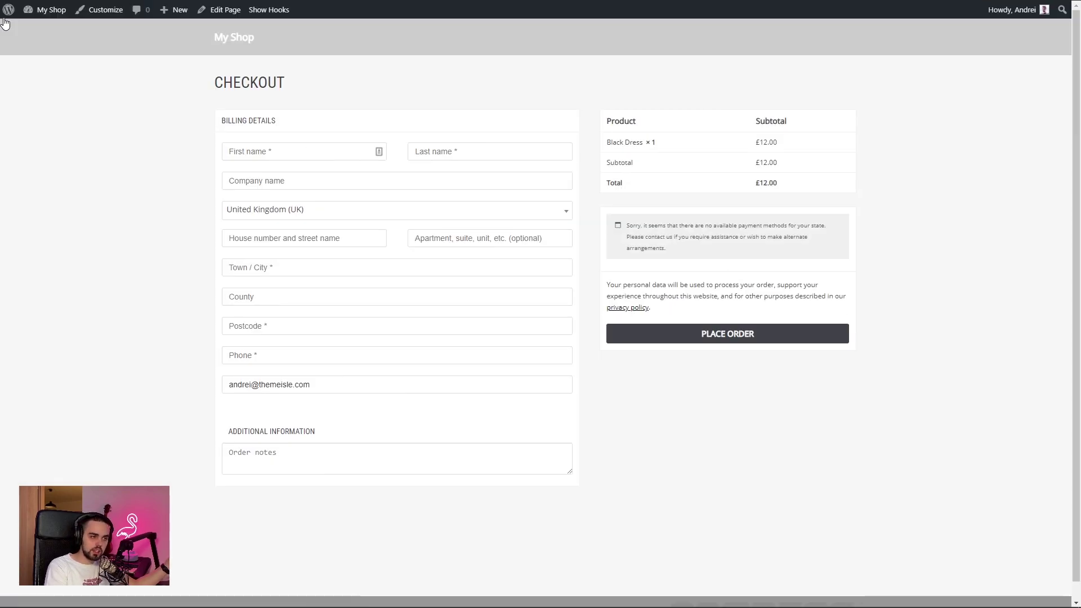
scroll(324, 112, down, 1)
scroll(317, 115, up, 1)
scroll(297, 84, down, 1)
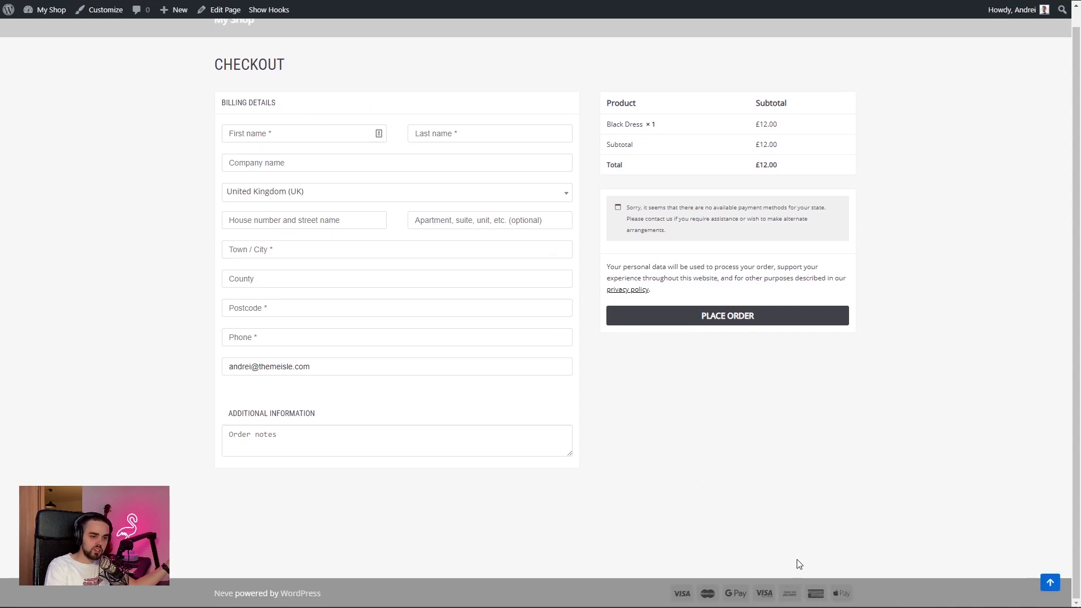
scroll(359, 124, up, 1)
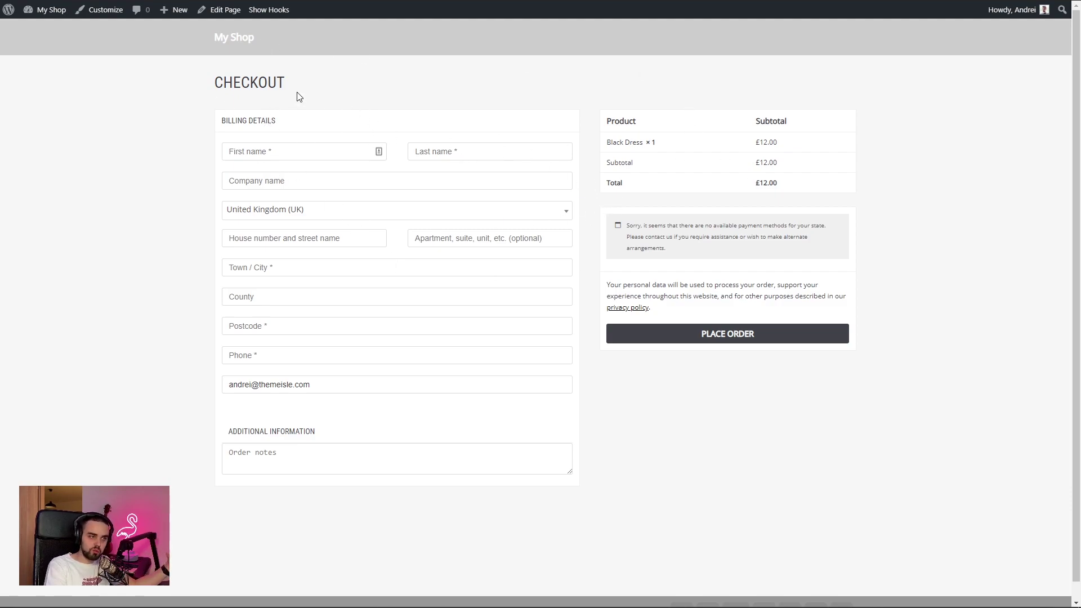
scroll(439, 42, down, 1)
scroll(514, 248, up, 1)
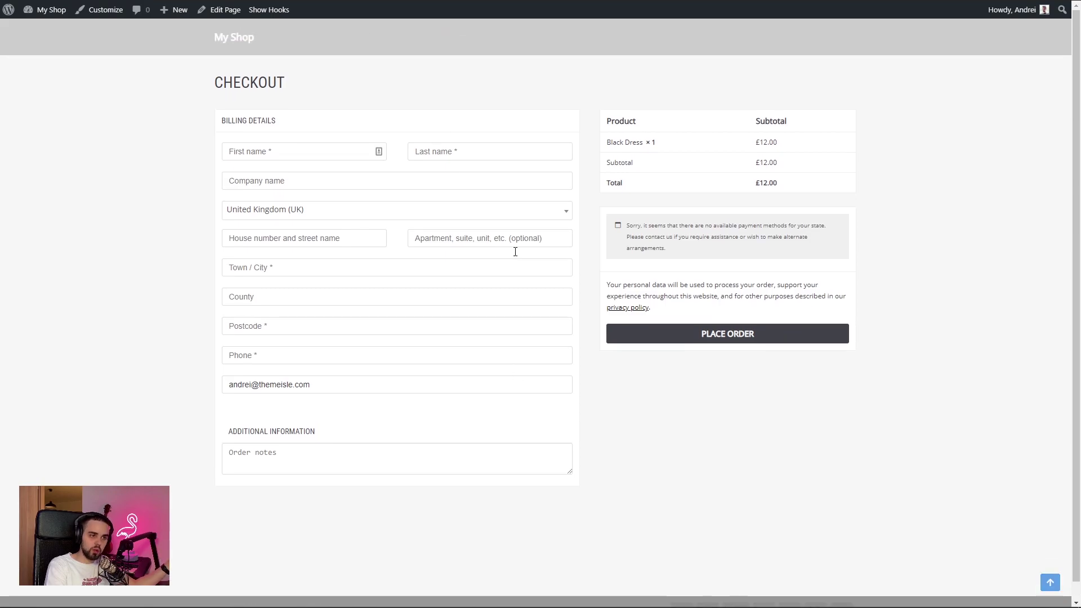